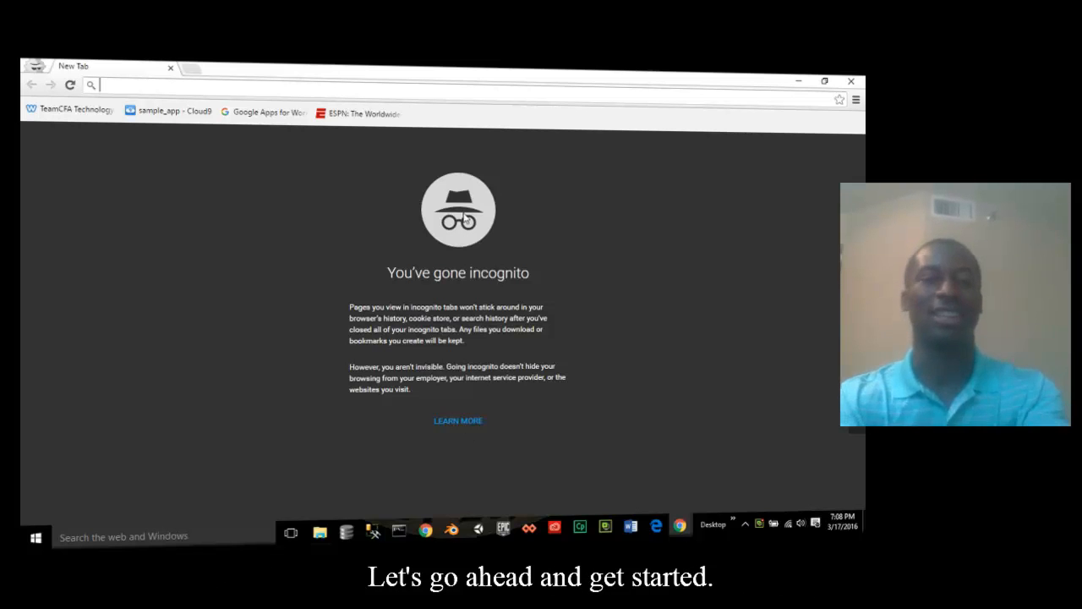
- Go to github.com and sign up with a chosen username, an e-mail address and a password
text(git)
key(Return)
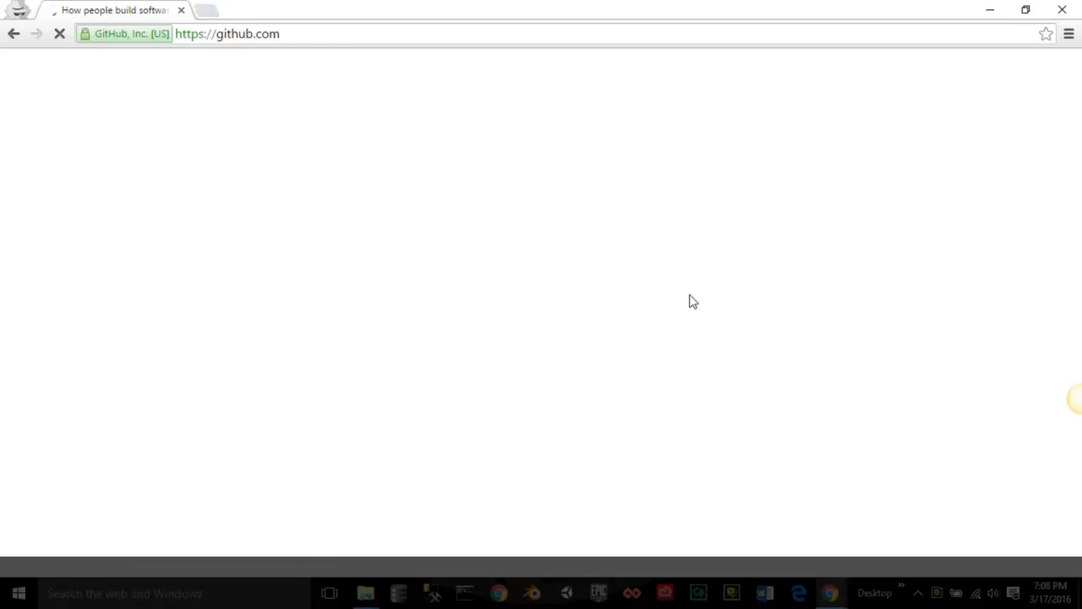
text(aweful)
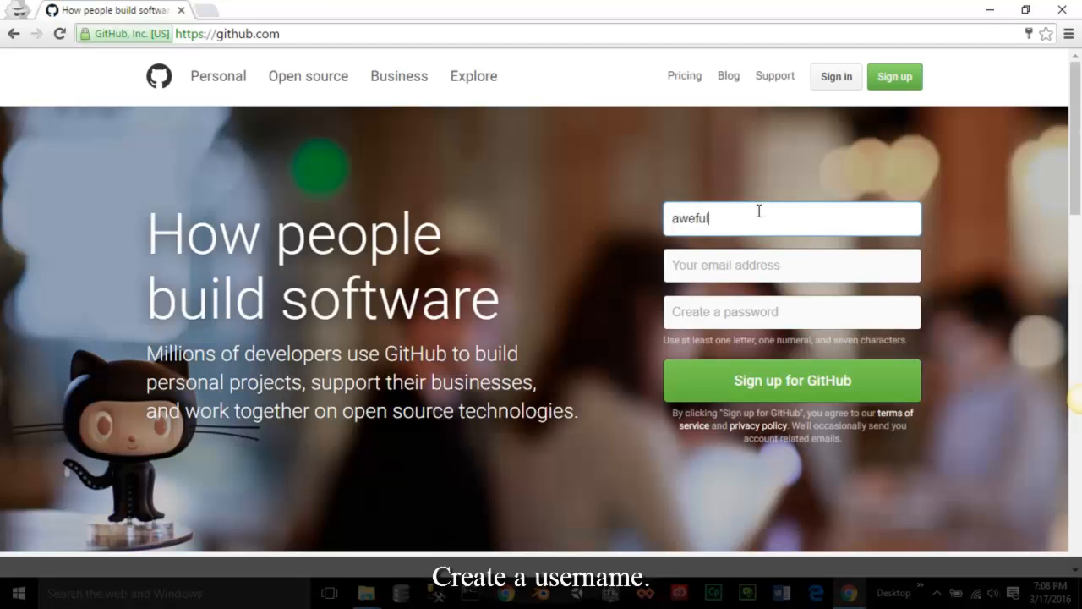
key(Tab)
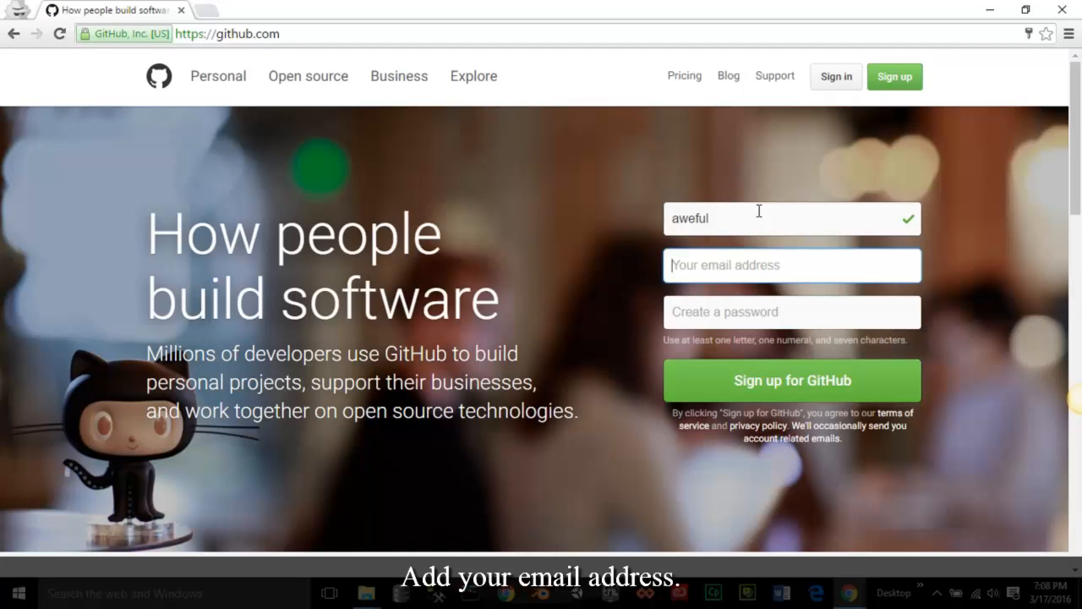
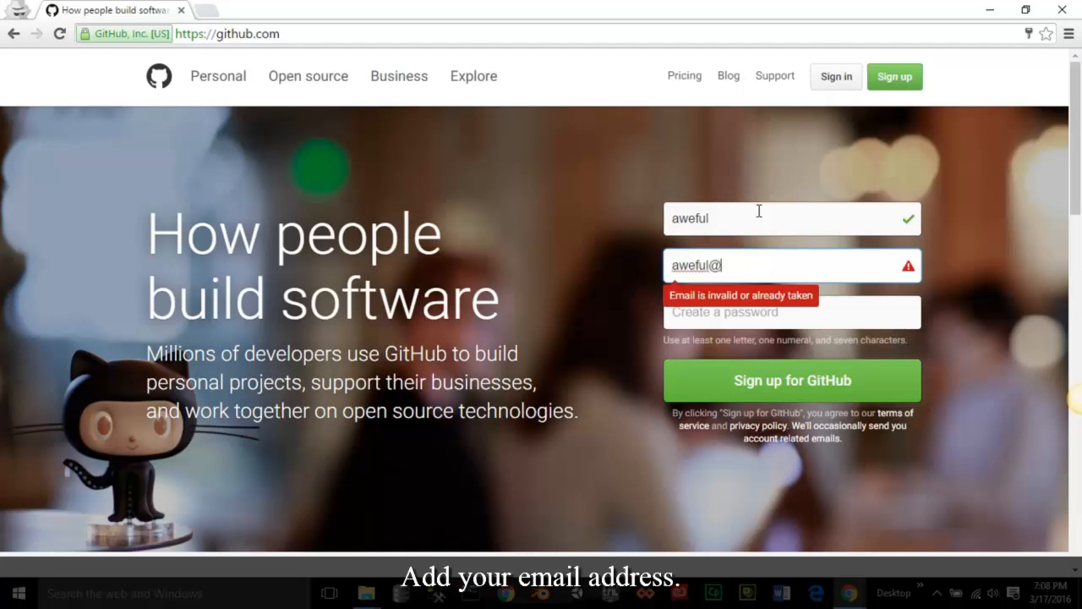
key(Tab)
text(a)
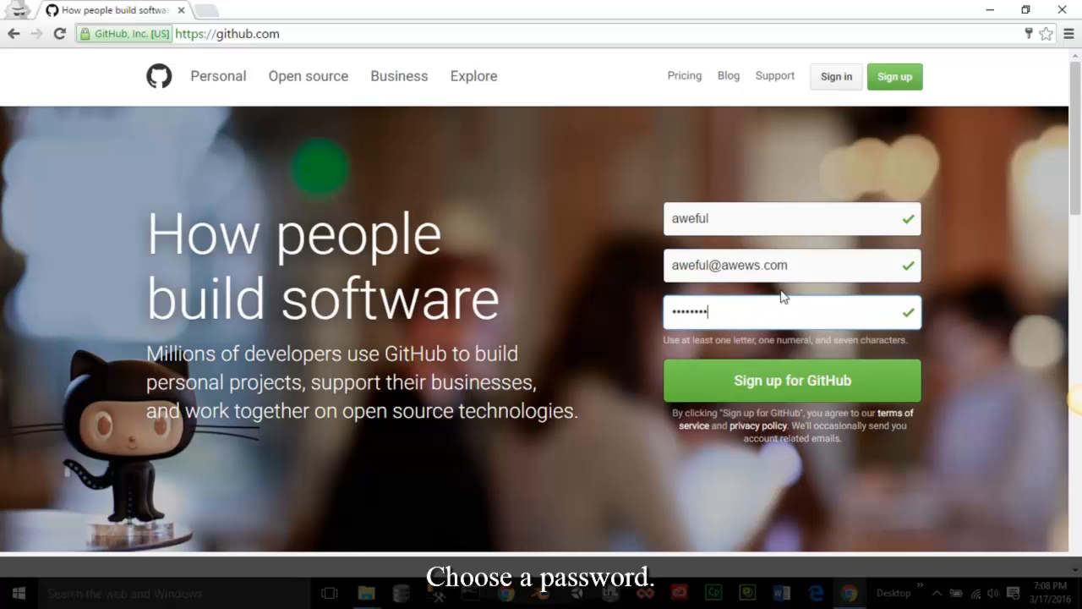
click(784, 385)
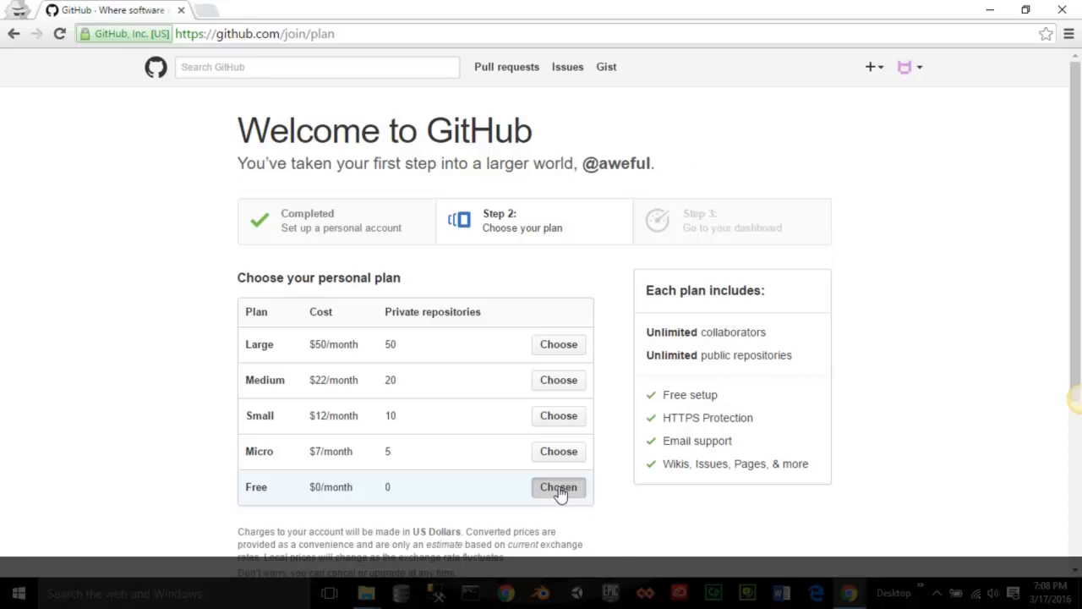
- Keep the Free $0/month plan and complete the sign-up
scroll(609, 537, down, 3)
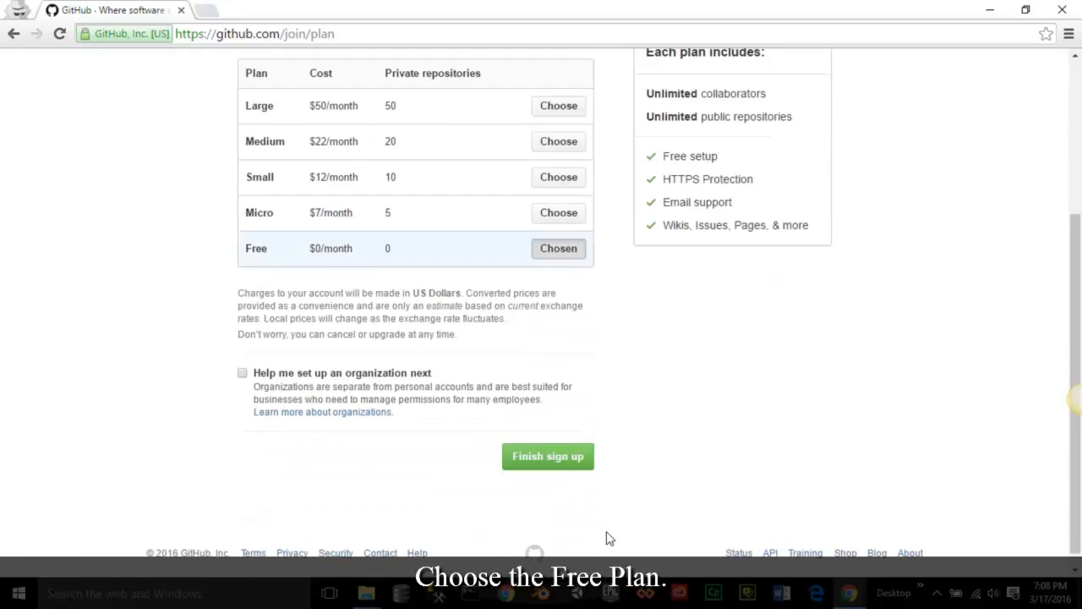
scroll(609, 538, up, 3)
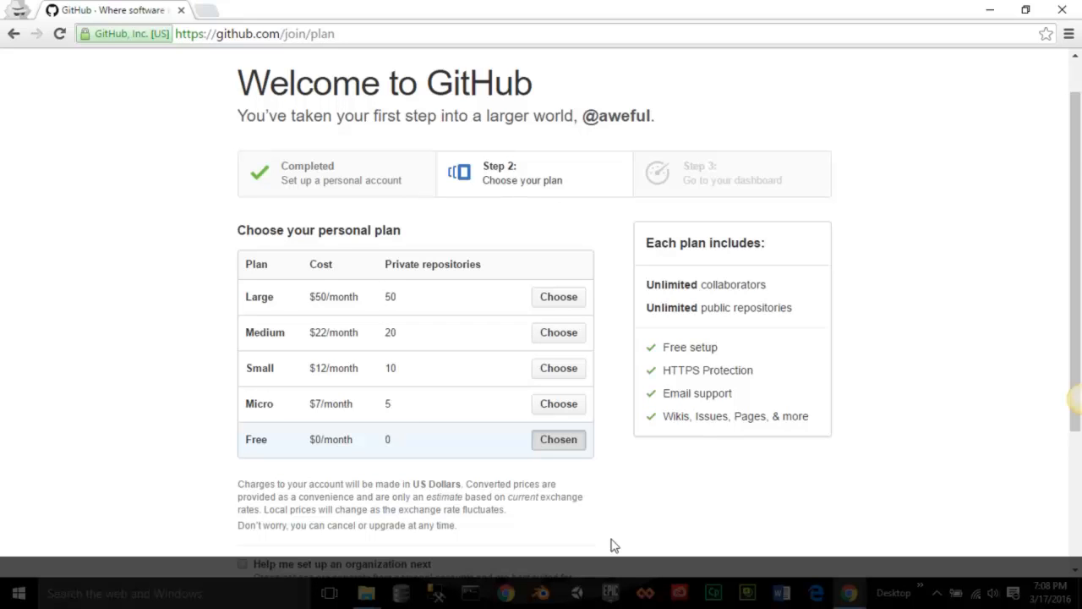
scroll(611, 545, down, 3)
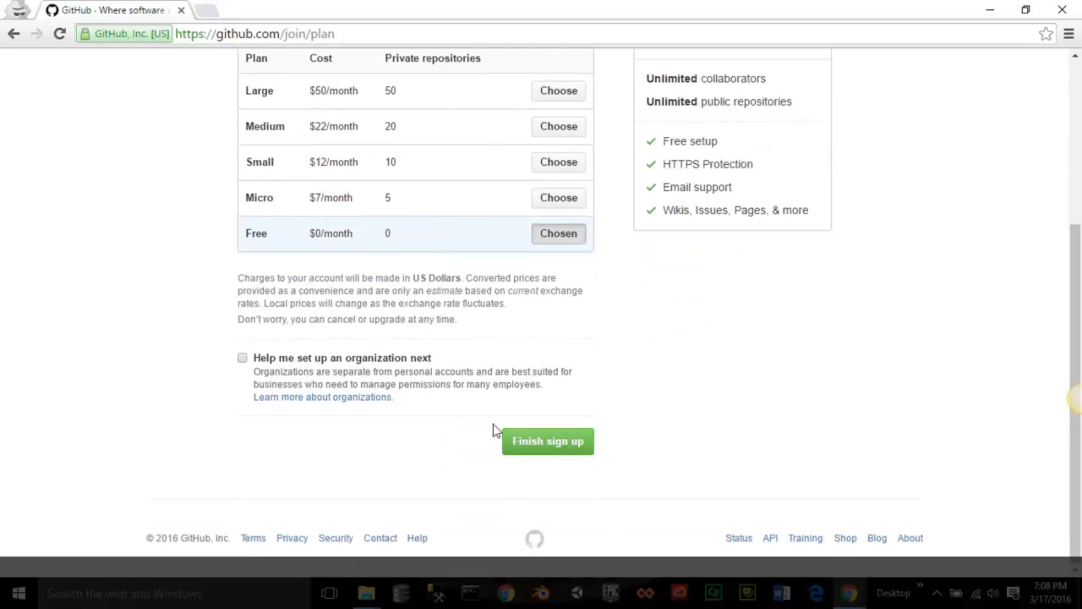
click(548, 443)
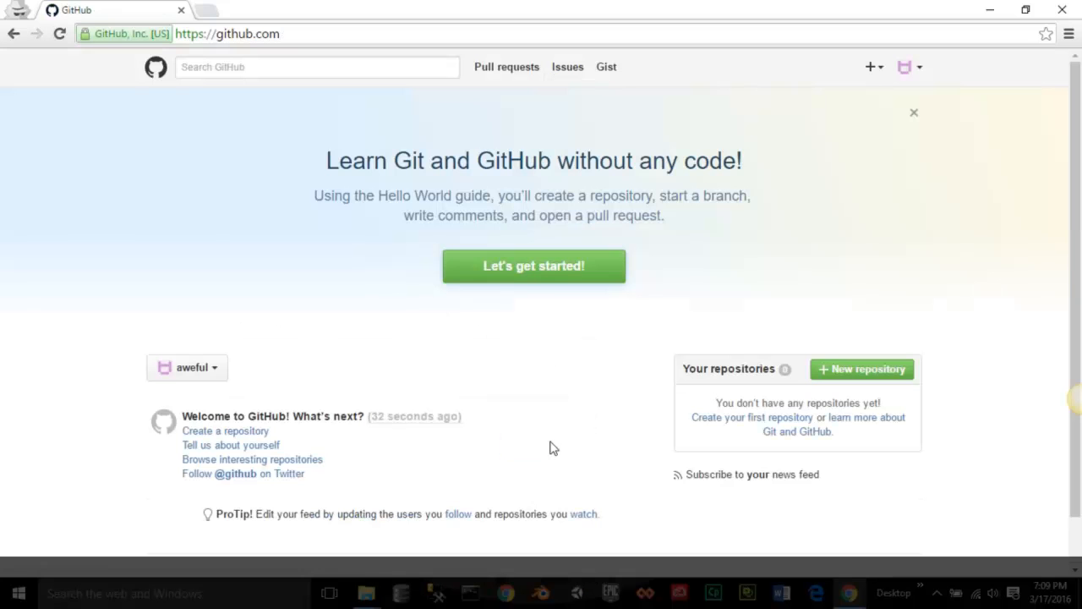
- Open the Hello World guide from the dashboard banner and read through all its steps
click(547, 287)
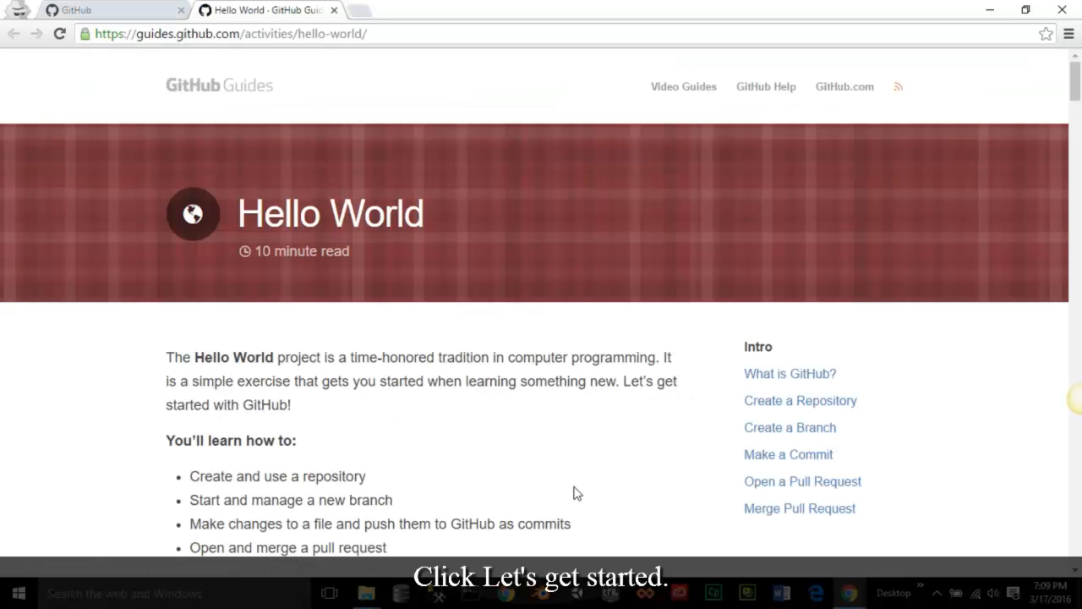
scroll(612, 382, down, 4)
scroll(614, 390, down, 6)
scroll(615, 385, down, 2)
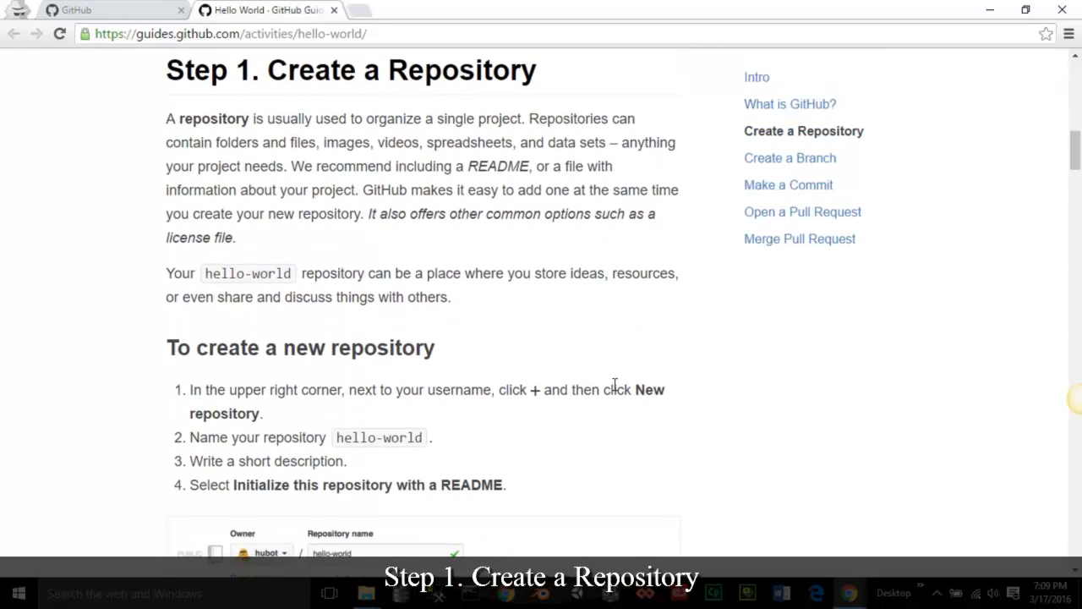
scroll(614, 385, down, 9)
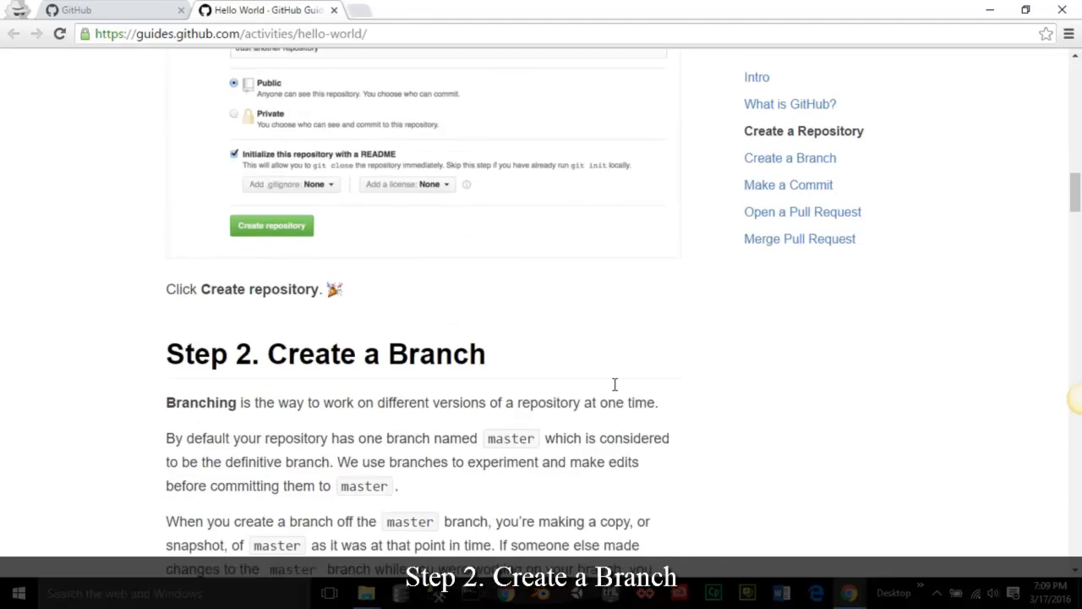
scroll(615, 390, down, 2)
scroll(615, 389, up, 1)
scroll(617, 388, down, 8)
scroll(615, 388, down, 8)
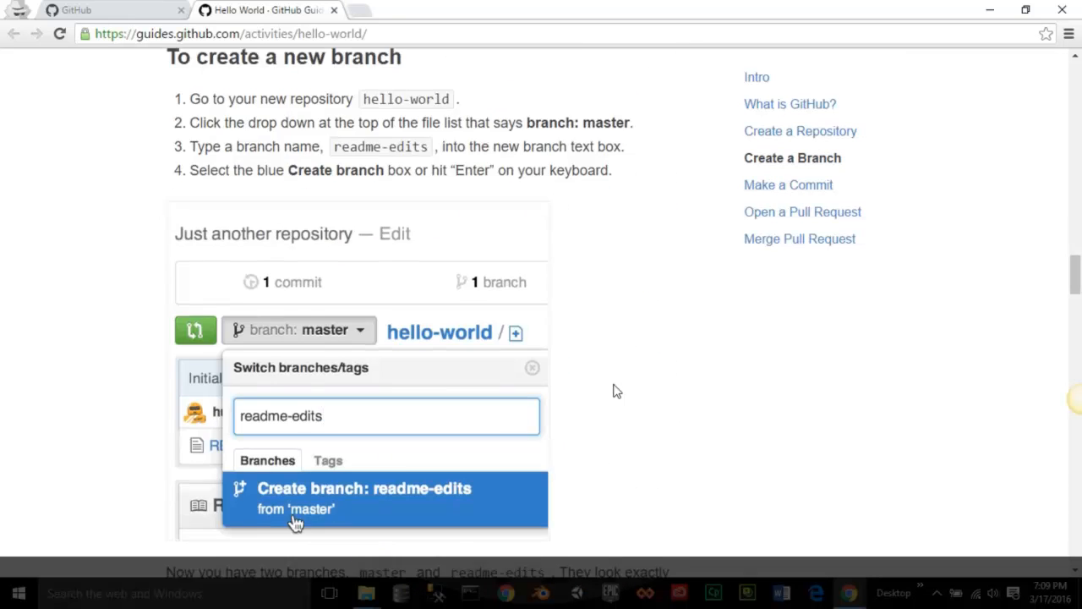
scroll(616, 391, down, 2)
scroll(615, 391, up, 1)
scroll(615, 390, down, 10)
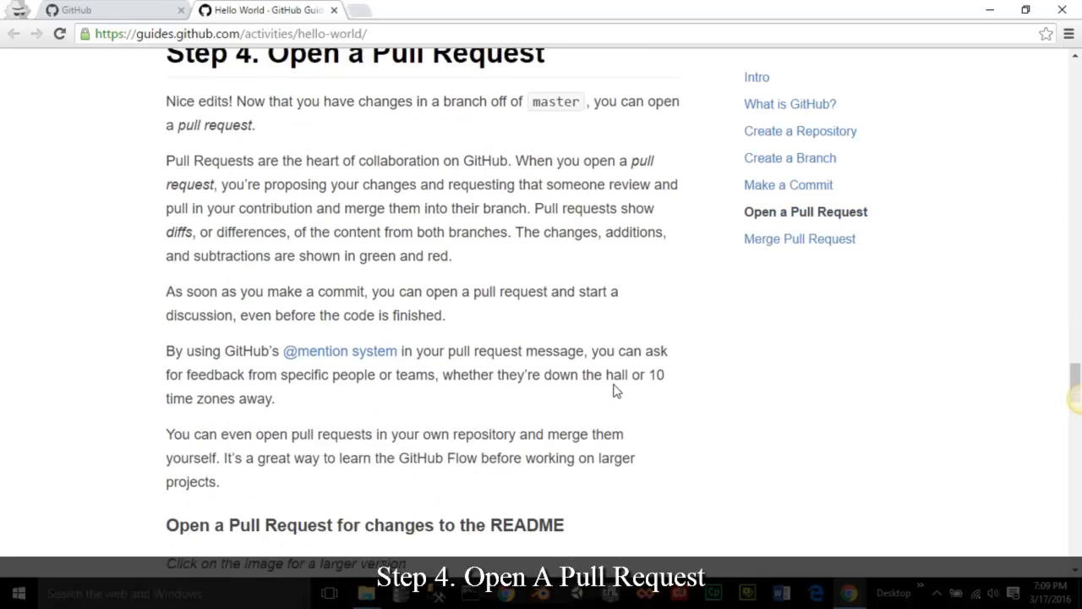
scroll(615, 390, up, 1)
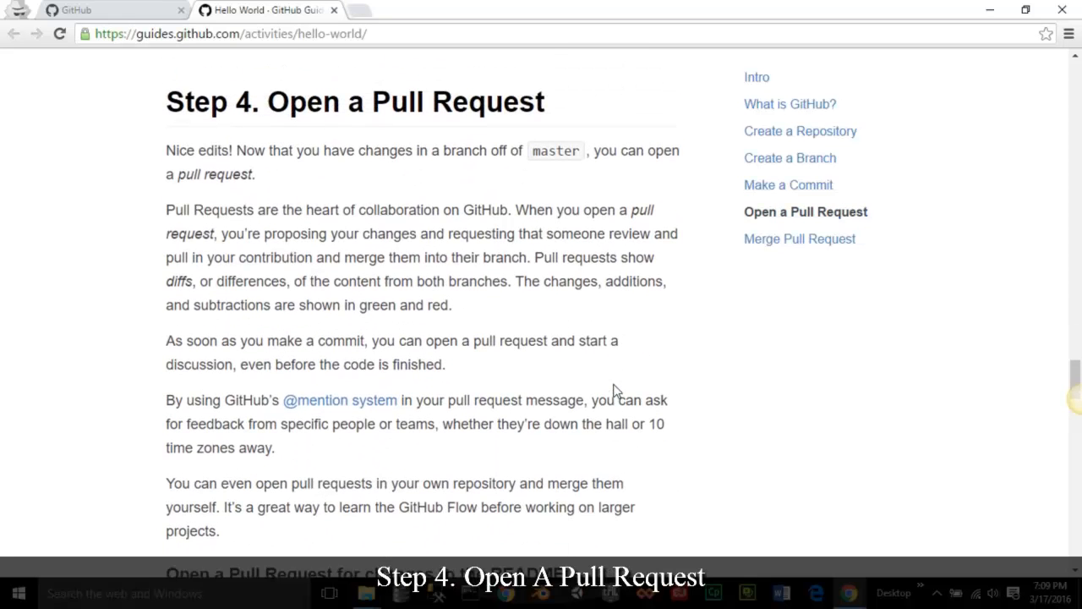
scroll(614, 391, down, 12)
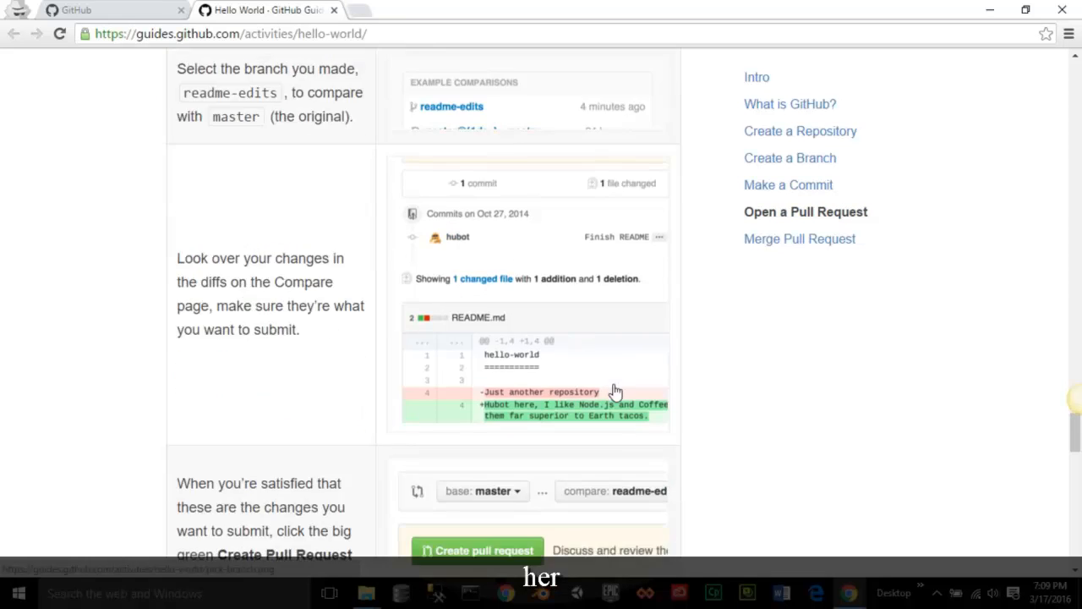
scroll(615, 389, down, 8)
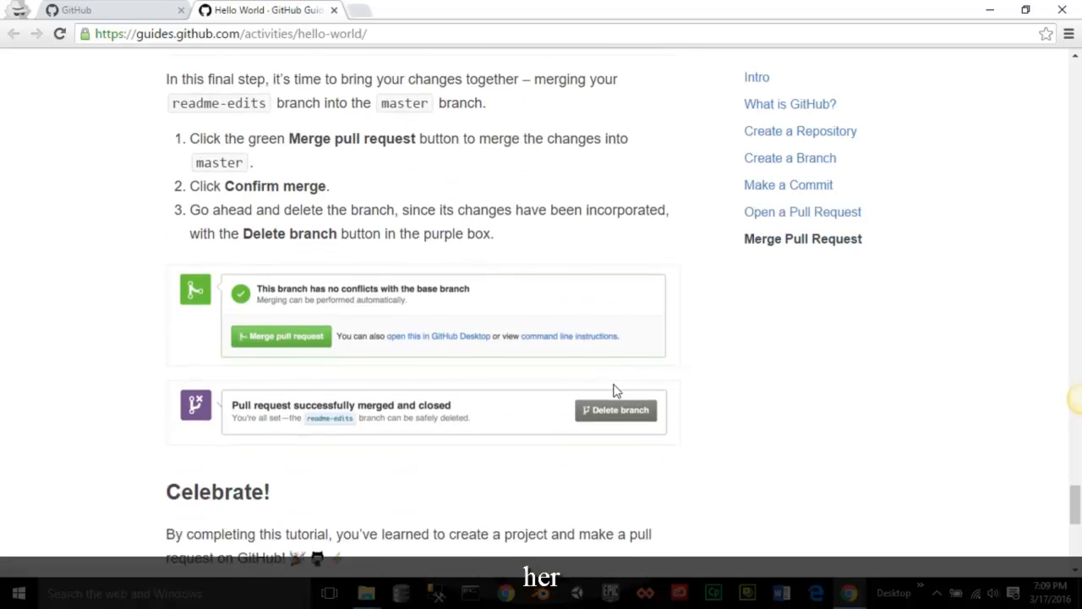
scroll(614, 390, up, 1)
scroll(616, 391, down, 8)
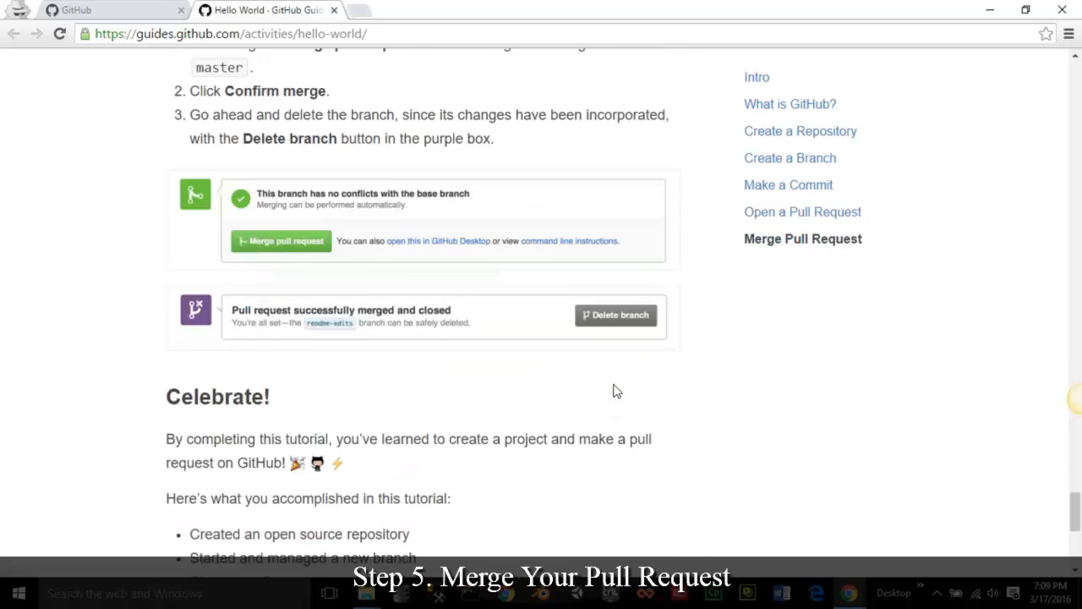
scroll(617, 391, up, 20)
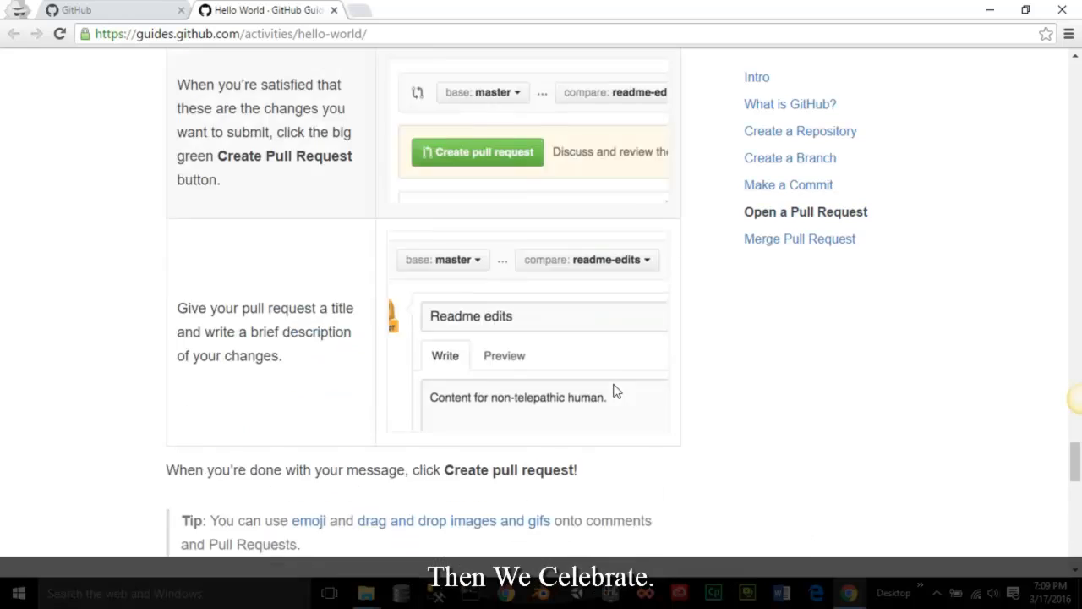
scroll(616, 384, up, 6)
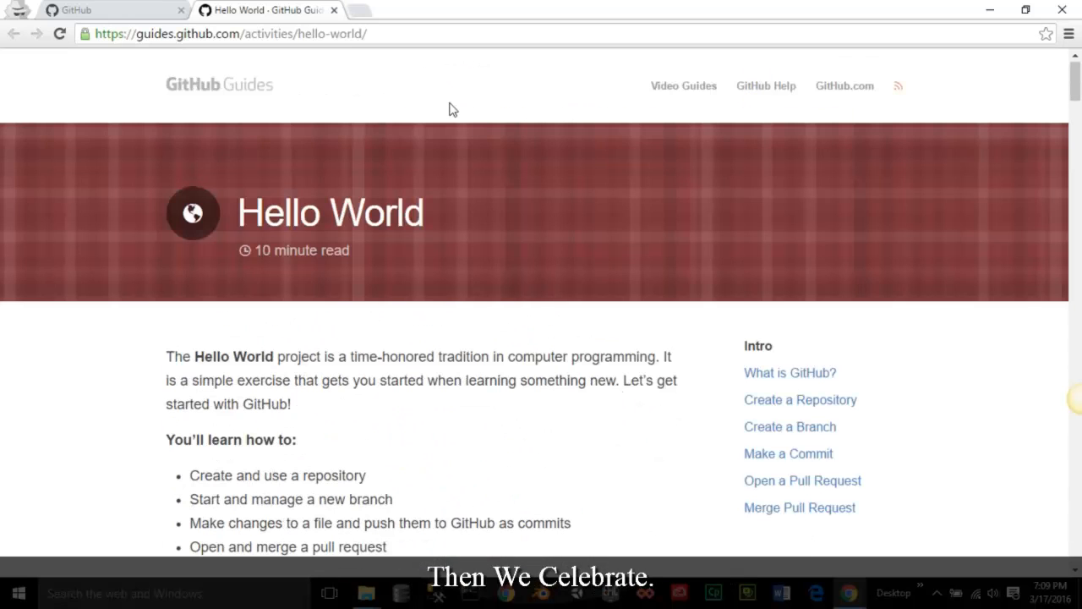
- Back on the GitHub dashboard, start a new repository from the + menu
click(153, 12)
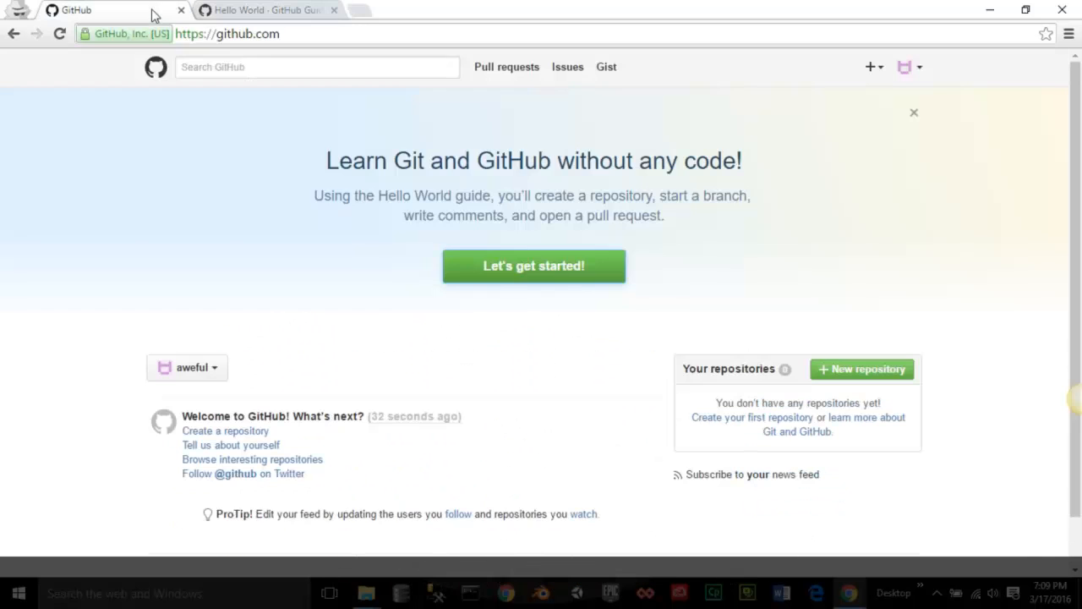
click(871, 71)
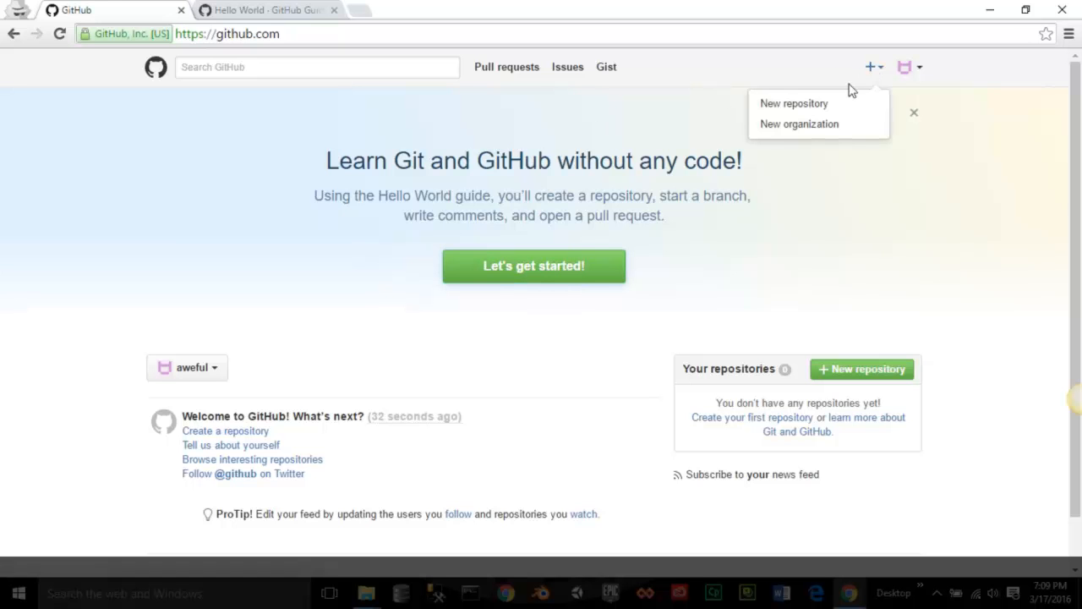
click(817, 101)
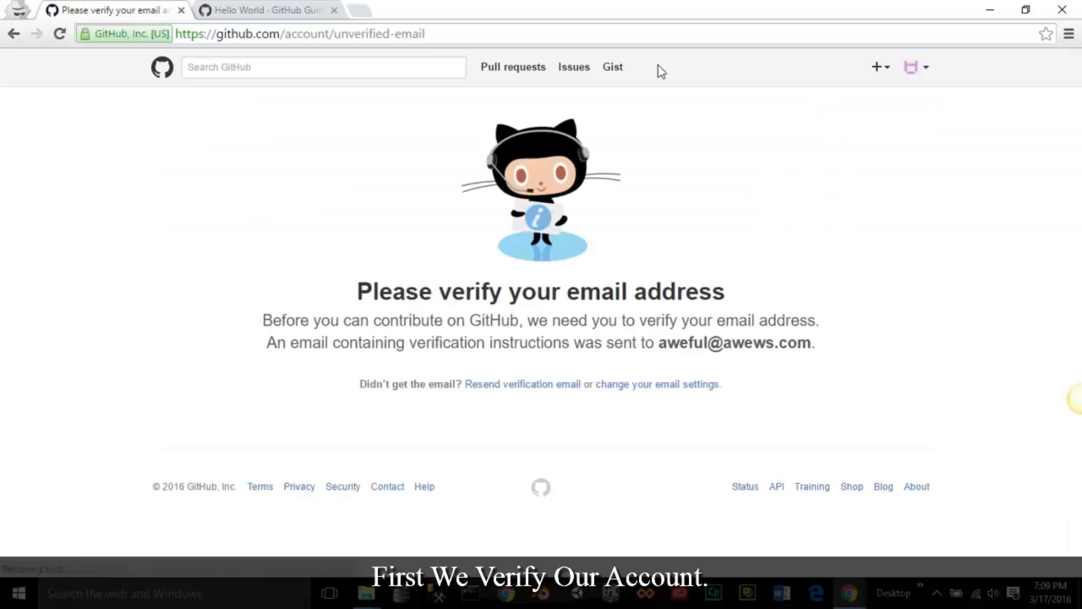
- Open Gmail in a new tab to find the GitHub verification e-mail
click(364, 11)
text(gm)
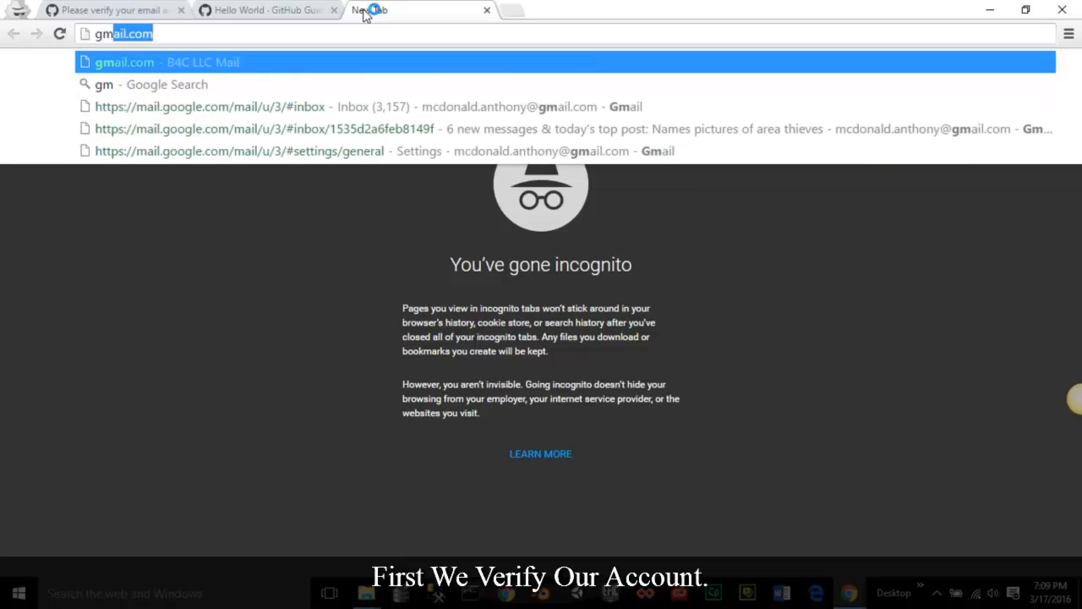
key(Return)
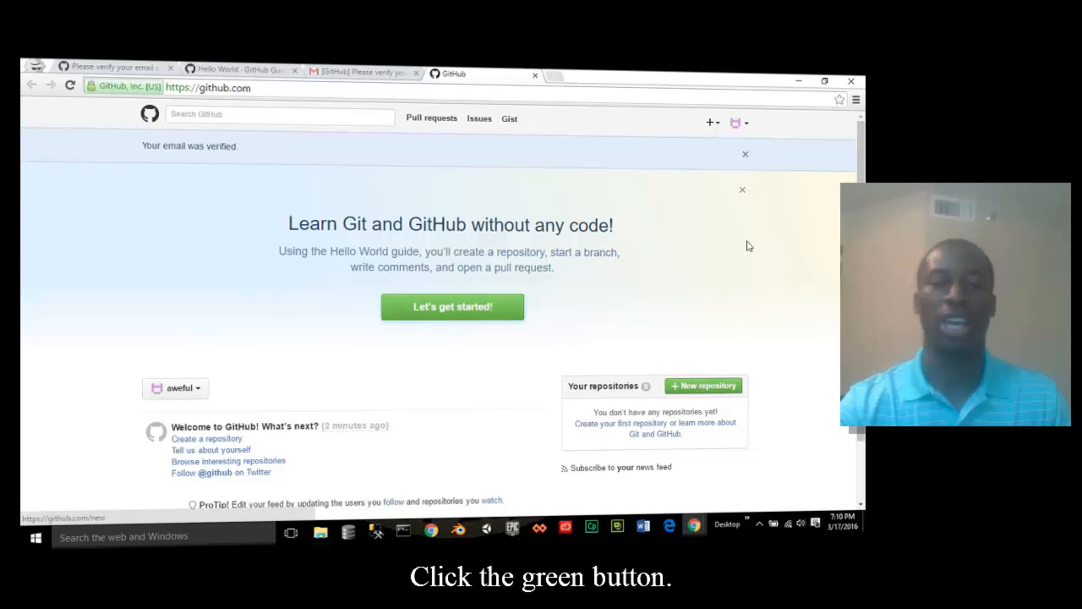
- Start a new repository and name it hello-world
click(713, 125)
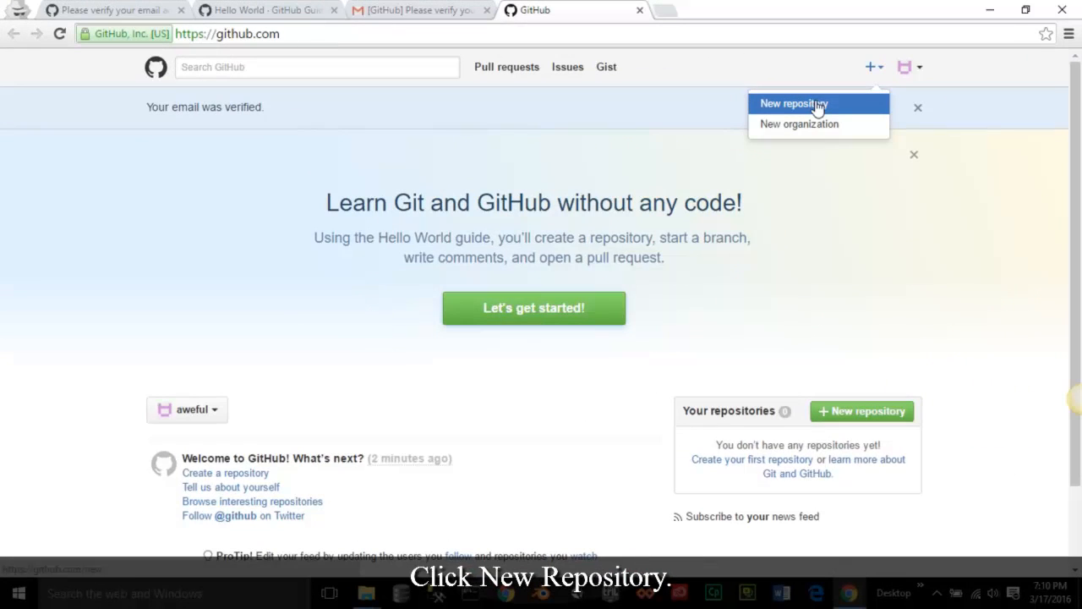
click(818, 107)
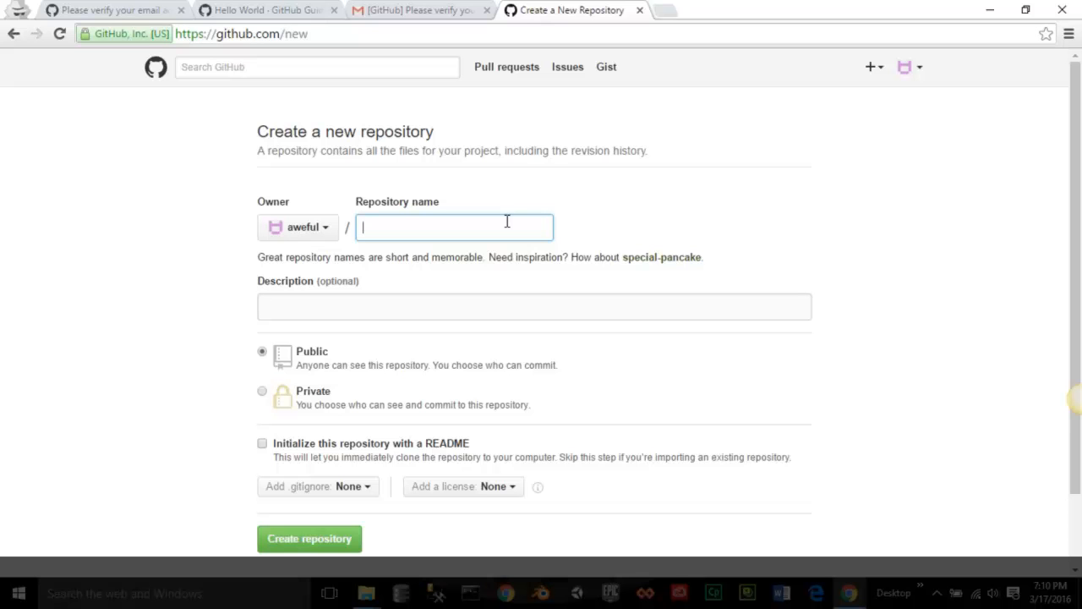
text(hello-world)
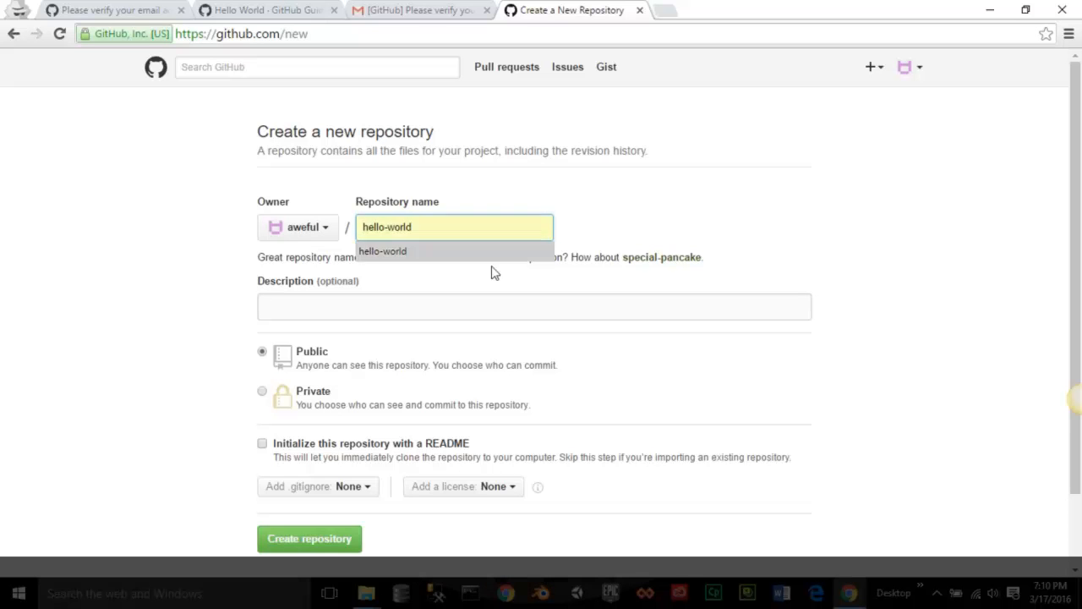
- Enter the description 'gitting started, my first repo'
click(472, 306)
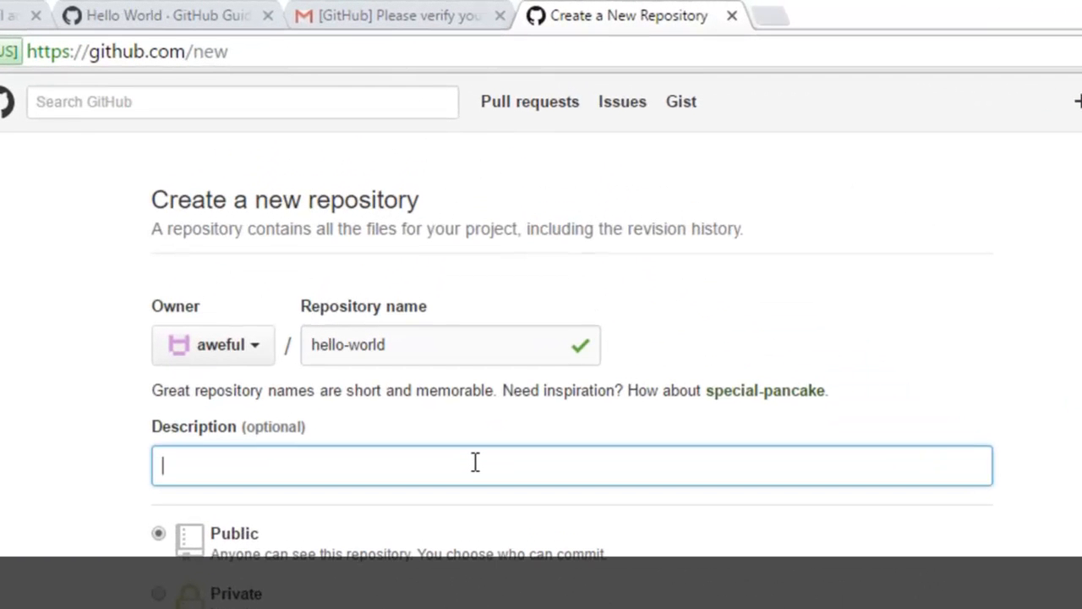
text(gitting)
key(BackSpace)
key(BackSpace)
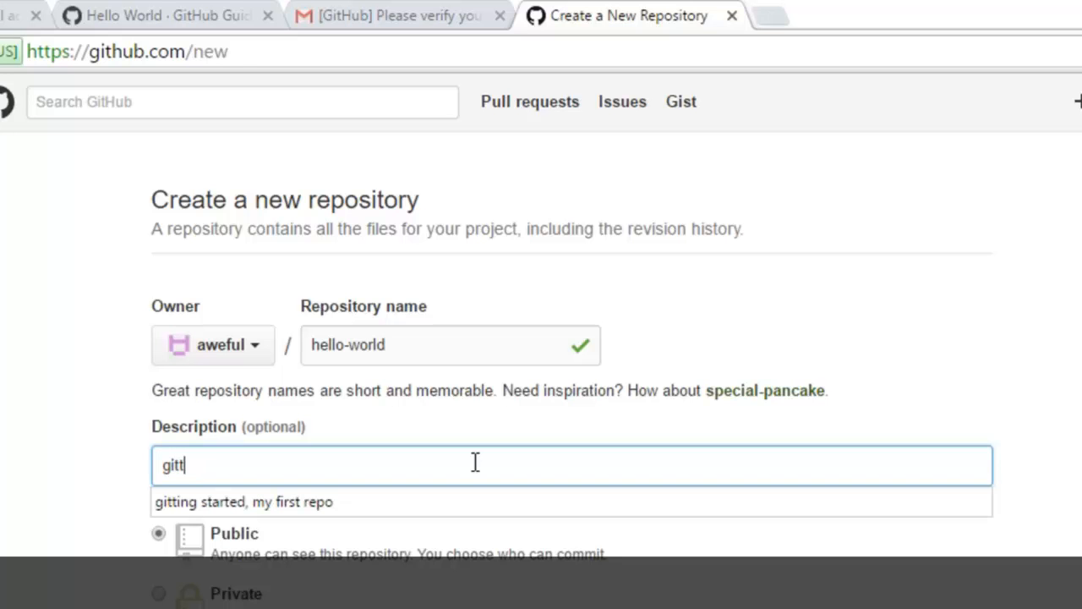
text(etin)
key(BackSpace)
key(BackSpace)
key(BackSpace)
key(BackSpace)
text(ing started, my first repo)
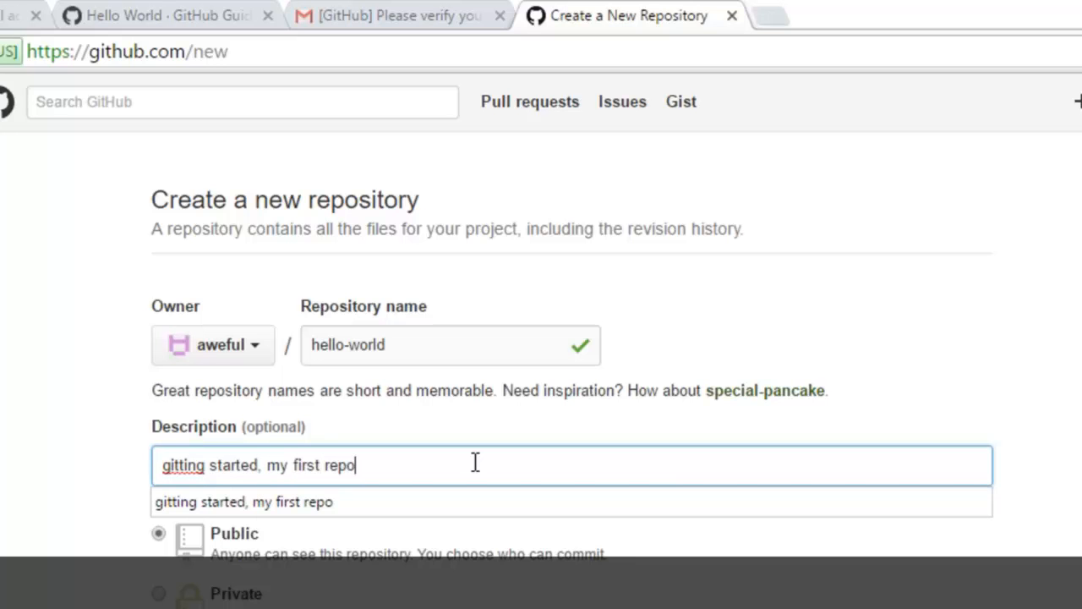
- Tick 'Initialize this repository with a README' and create the public hello-world repository
click(609, 553)
scroll(607, 550, down, 3)
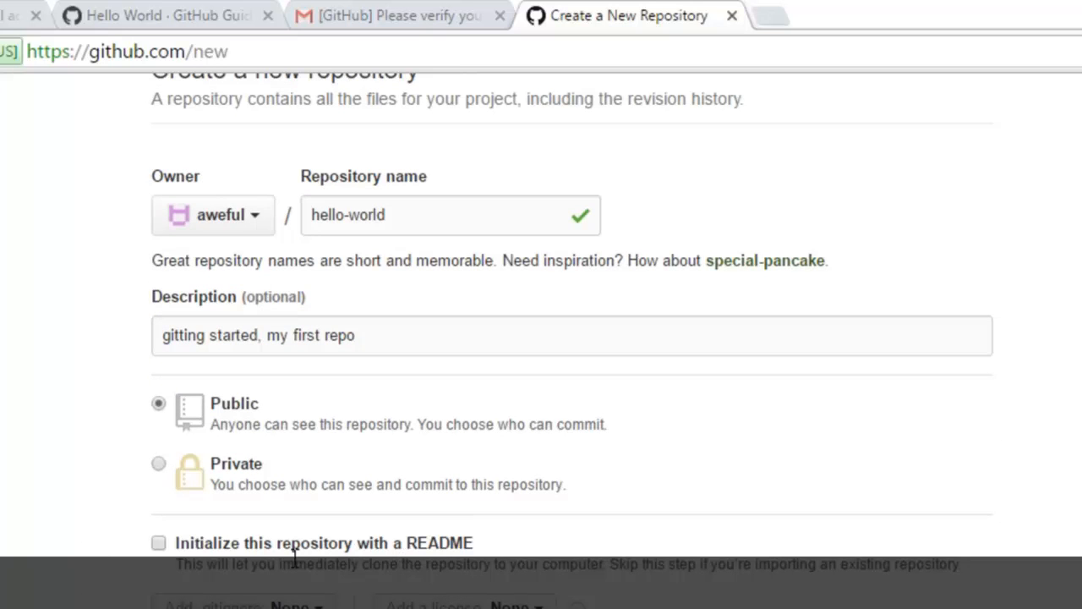
click(158, 543)
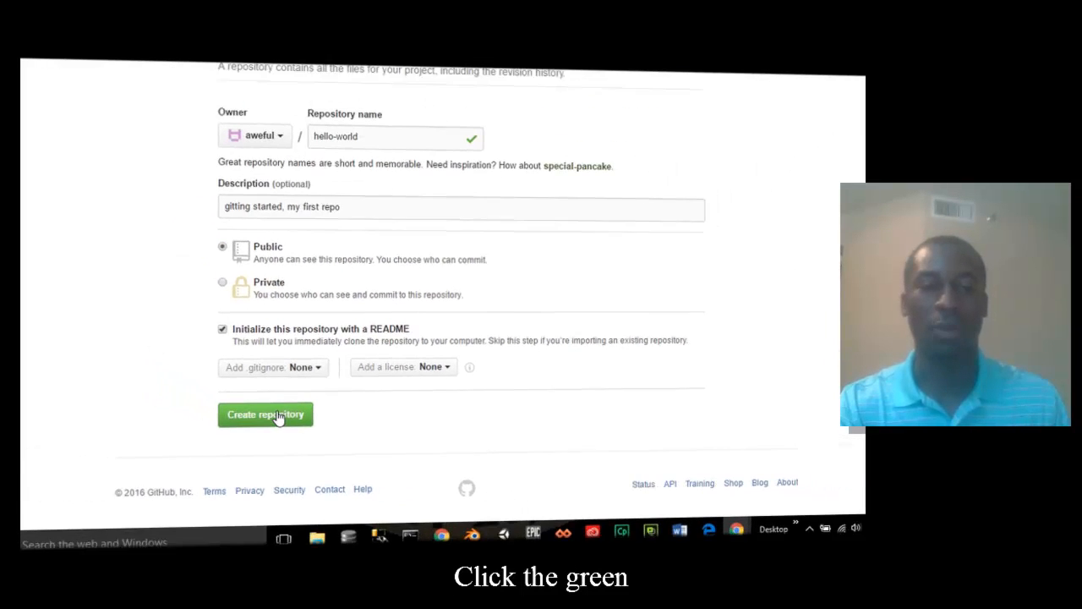
click(275, 416)
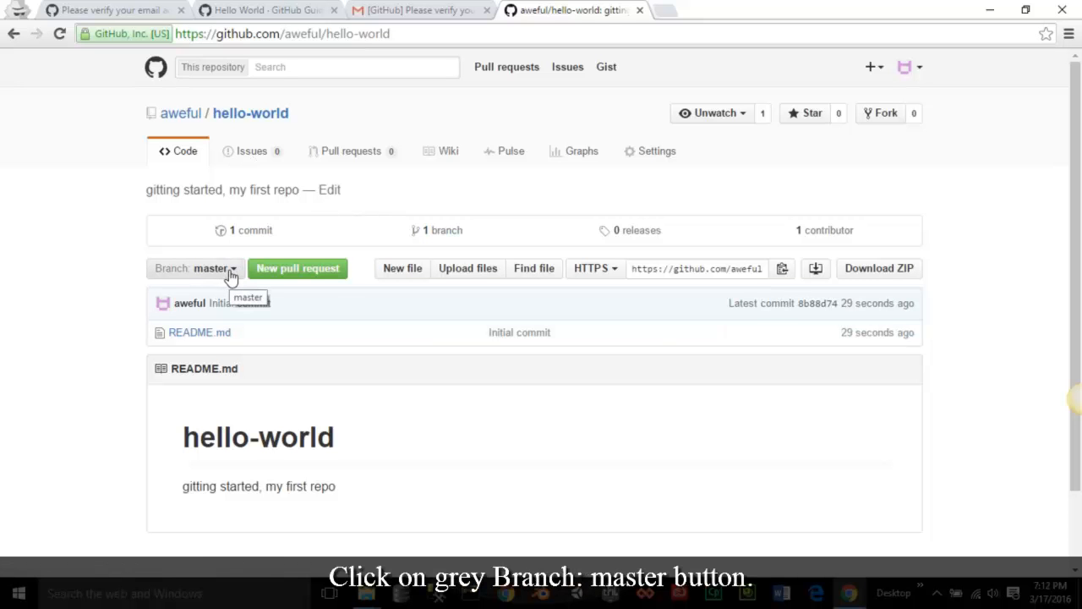
- Create the branch new_branch from master using the branch selector
click(231, 277)
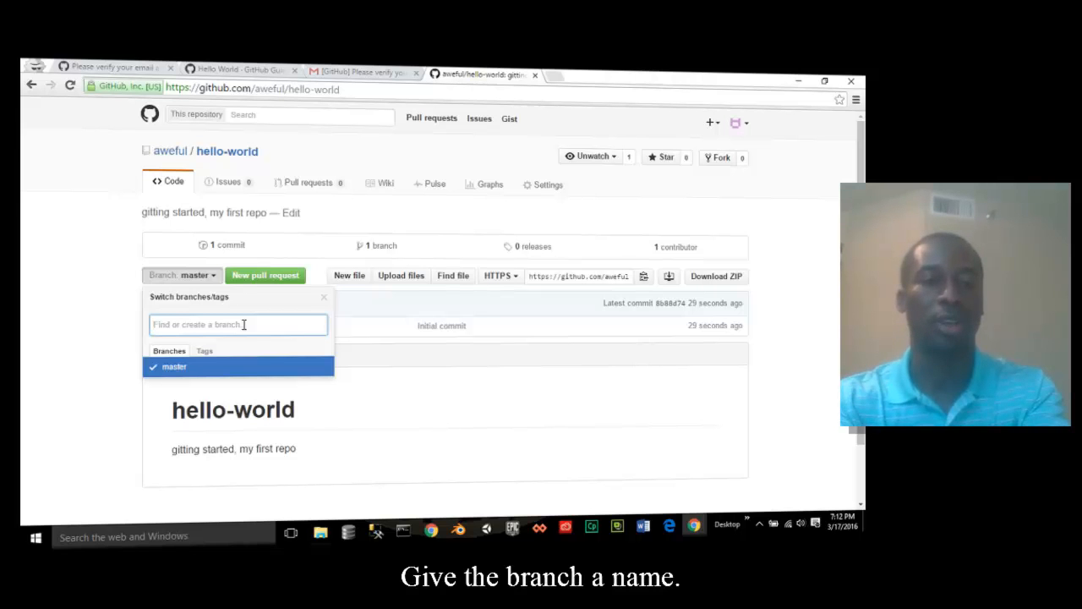
text(new_)
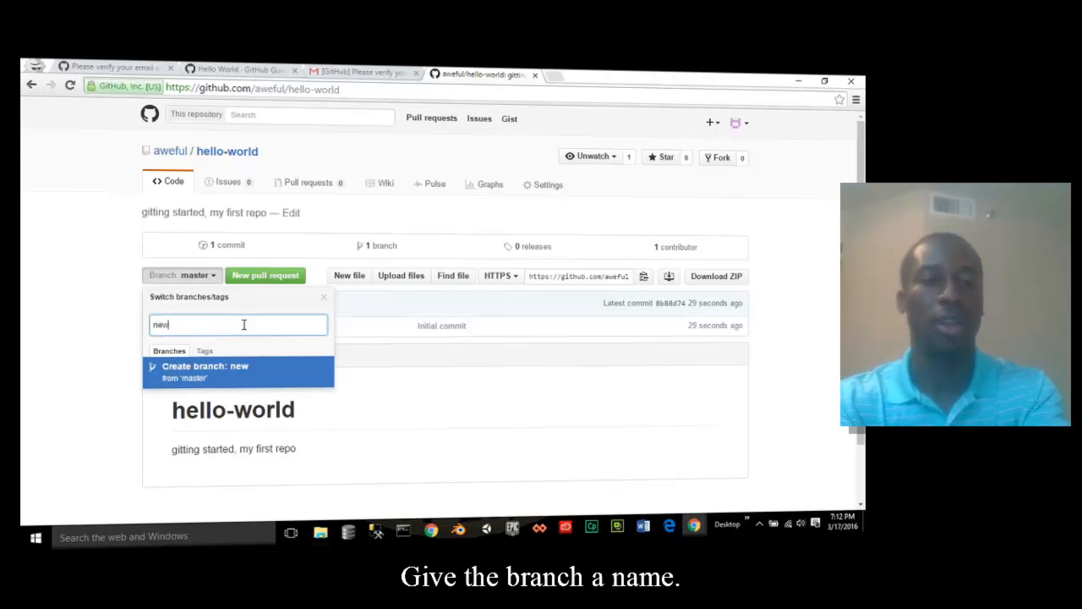
text(branch)
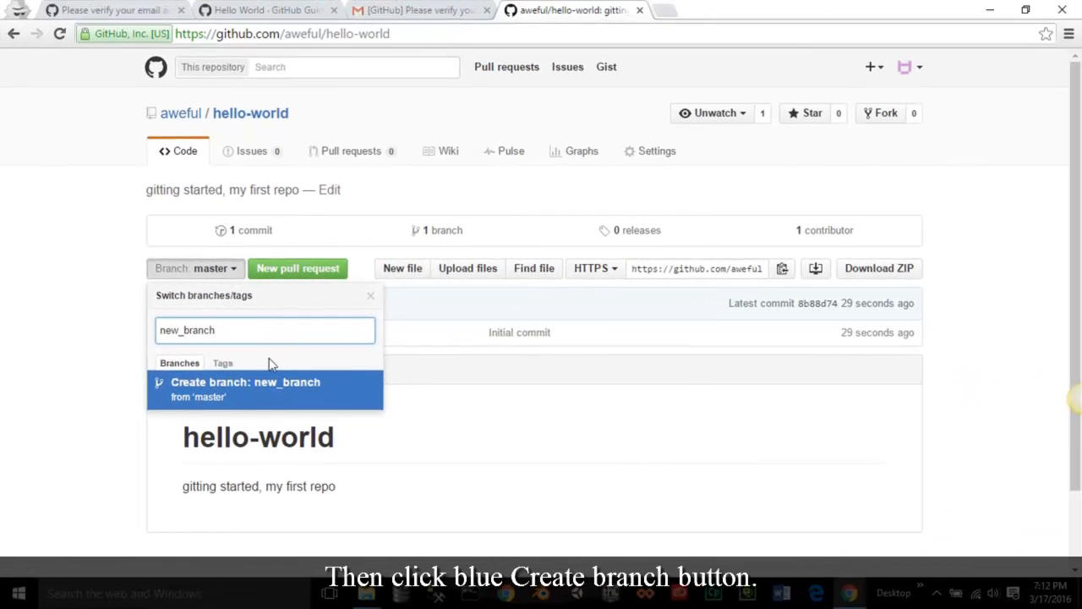
click(277, 391)
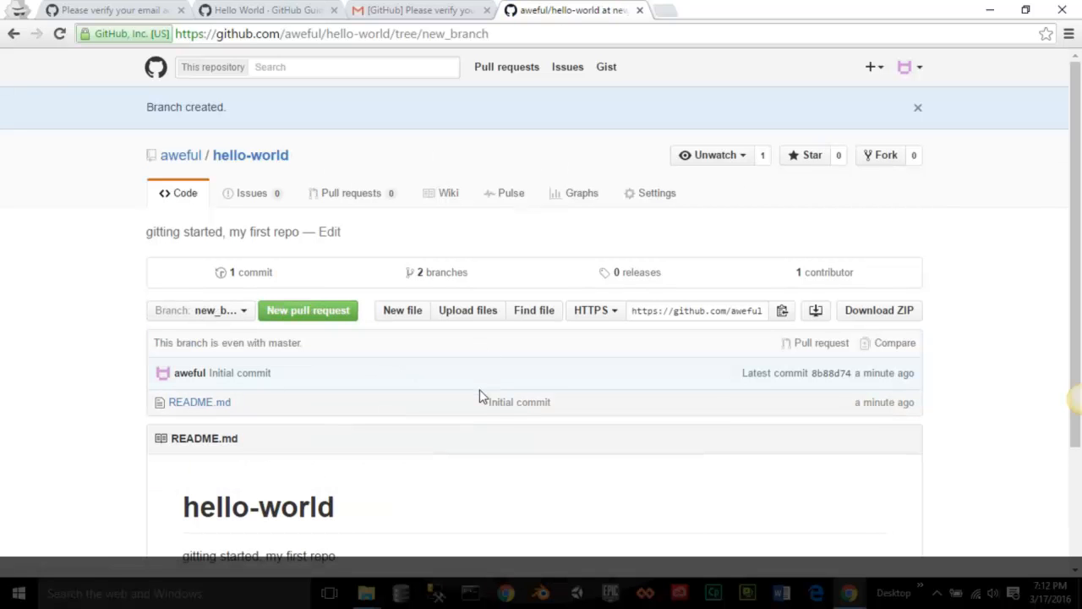
- Open README.md from the file list on new_branch and switch it to edit mode
scroll(471, 454, down, 2)
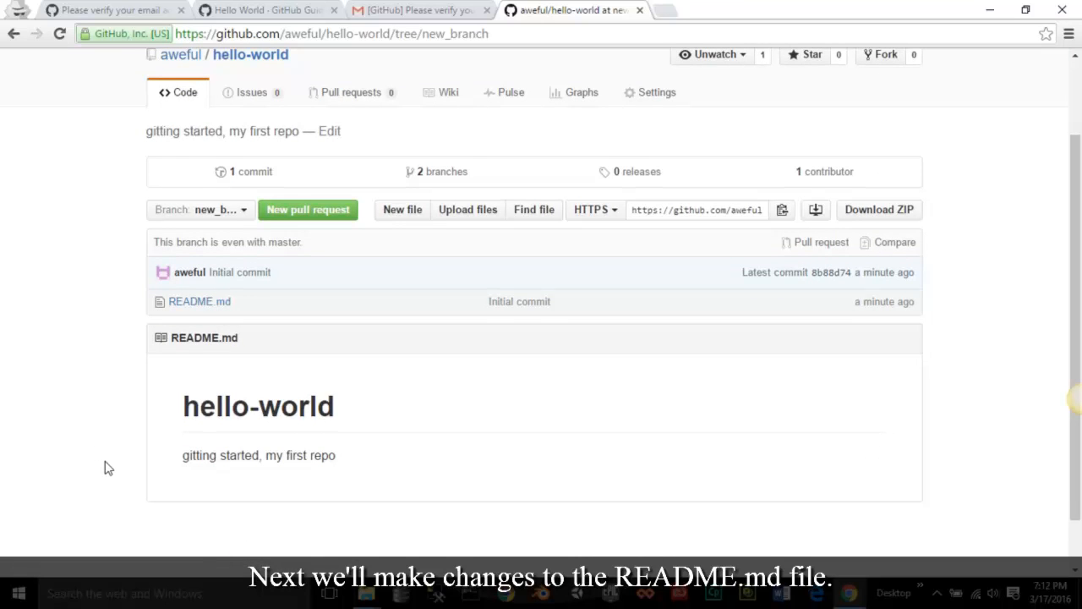
scroll(108, 468, up, 1)
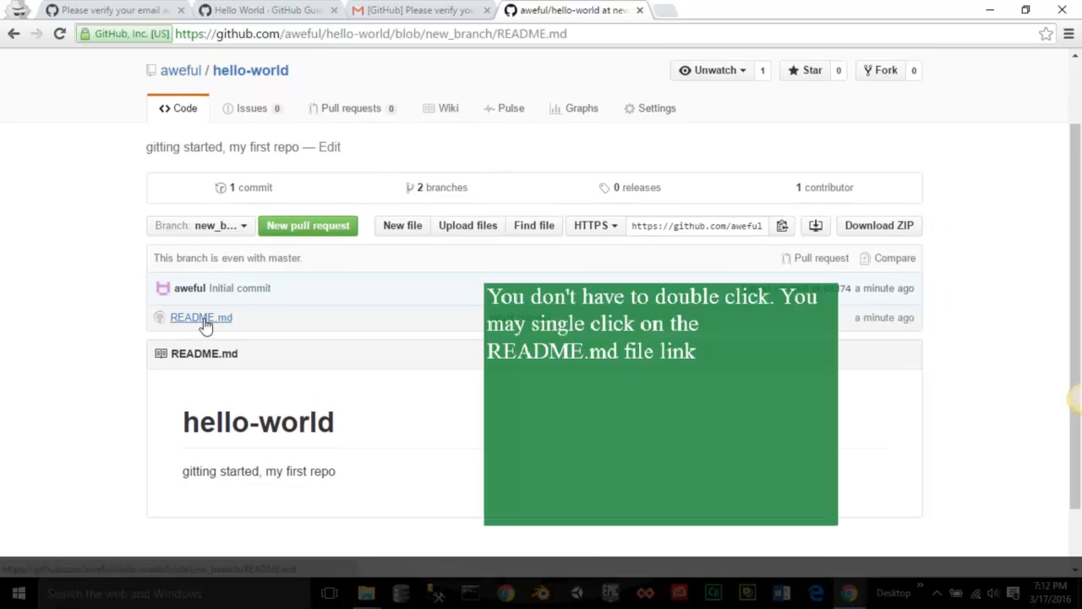
click(205, 321)
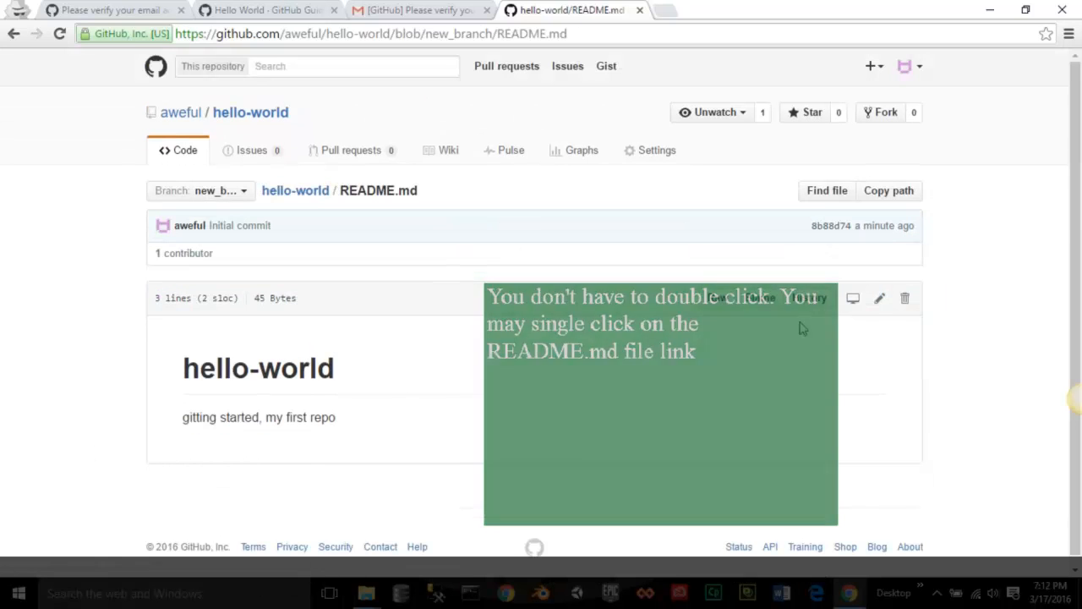
click(880, 300)
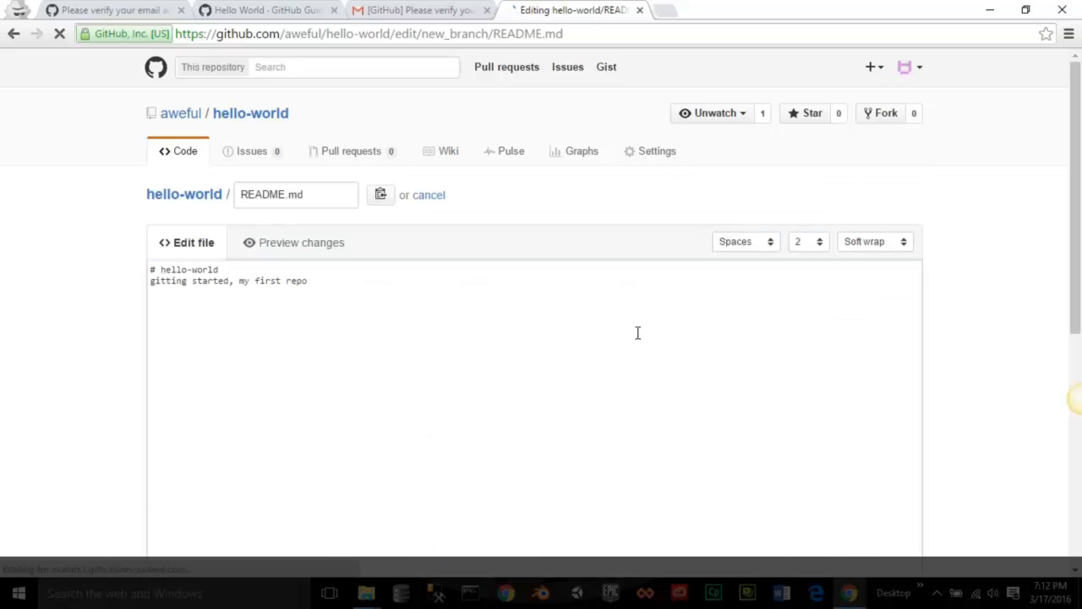
- Add lines saying 'I'm a self-taught developer.', teaching financial literacy and computer science to children, and where to find you online
click(469, 282)
key(Return)
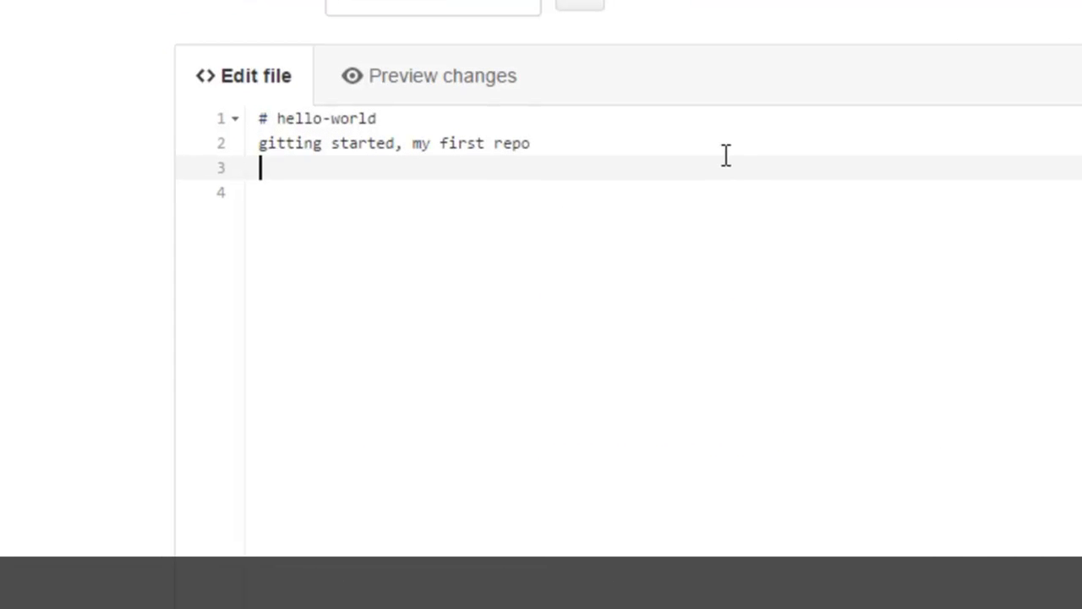
text(I'm a self-taught developer.)
key(Return)
text(I currently teach)
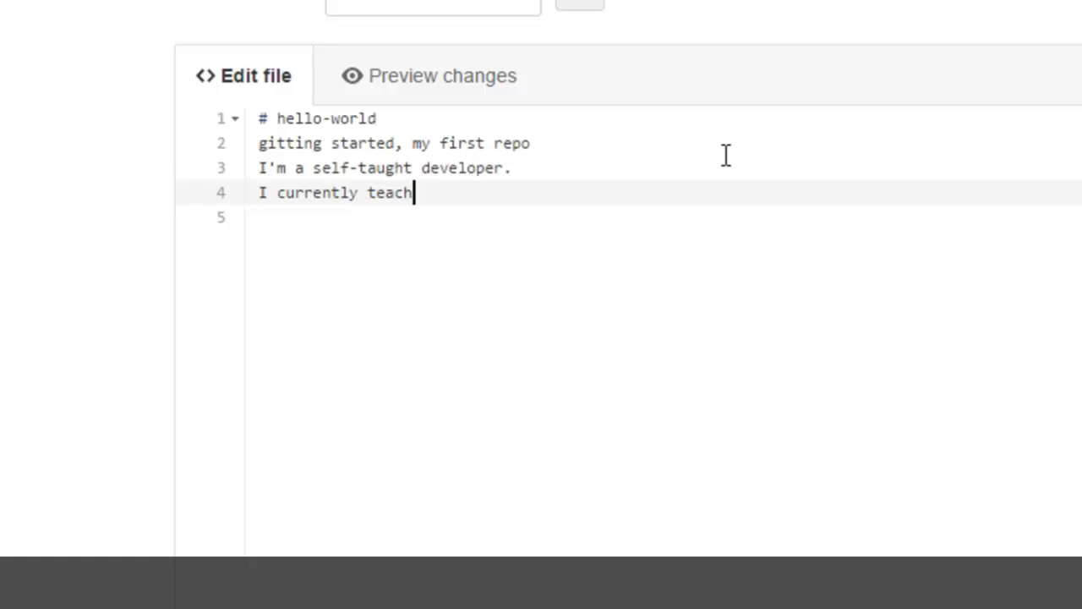
text( financia)
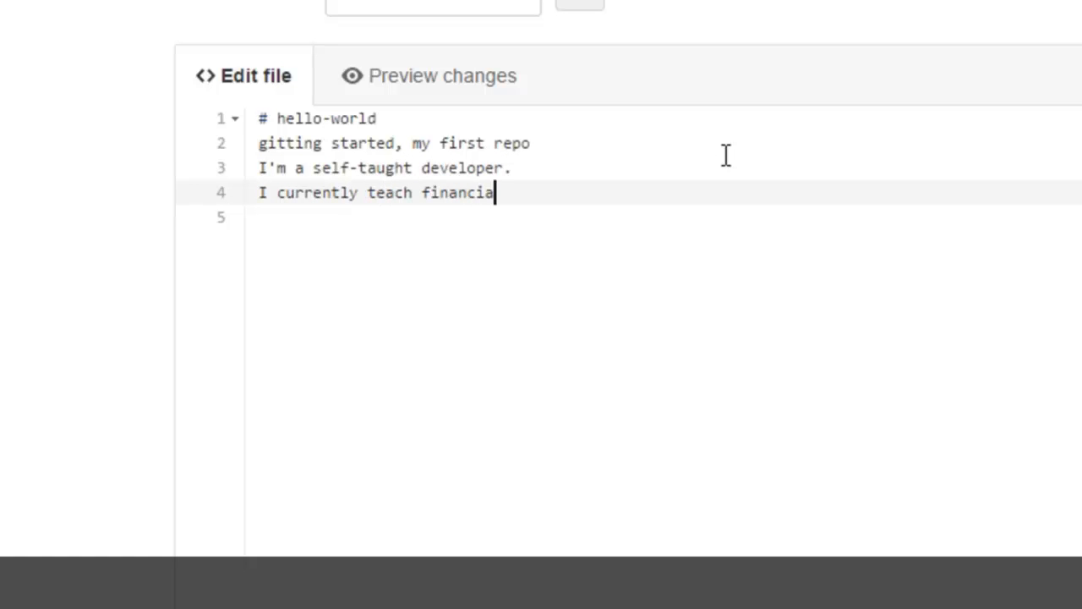
text(l literacy to )
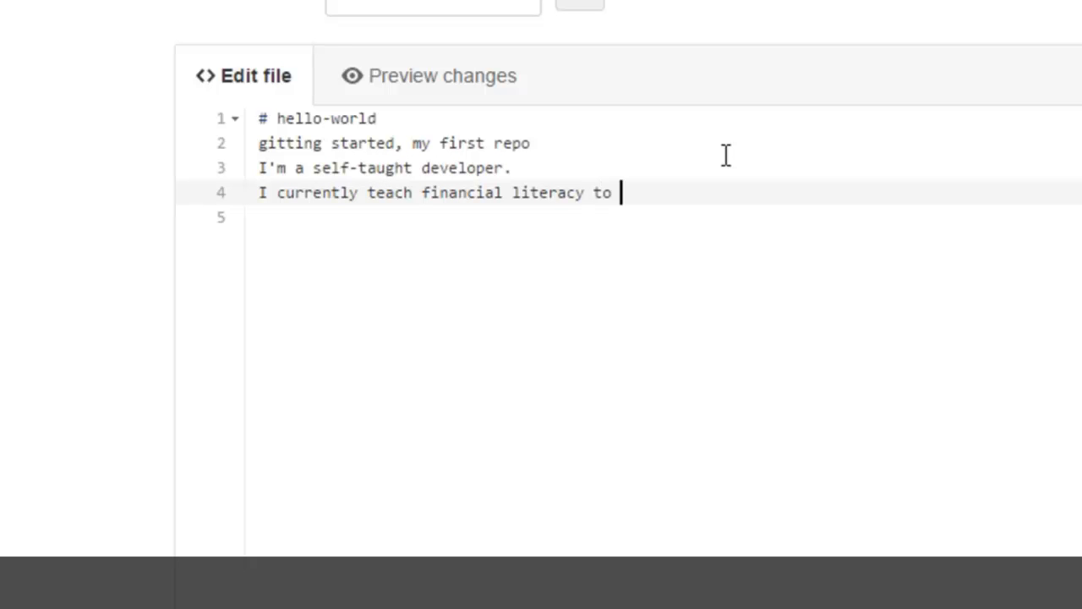
text(children)
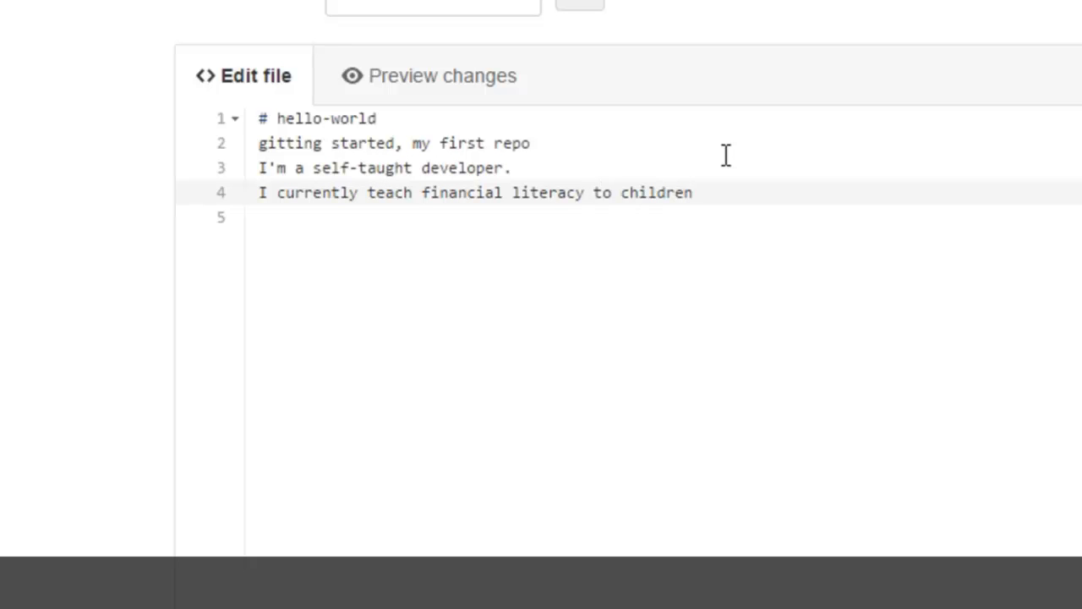
text(.)
text(and computer )
text(science)
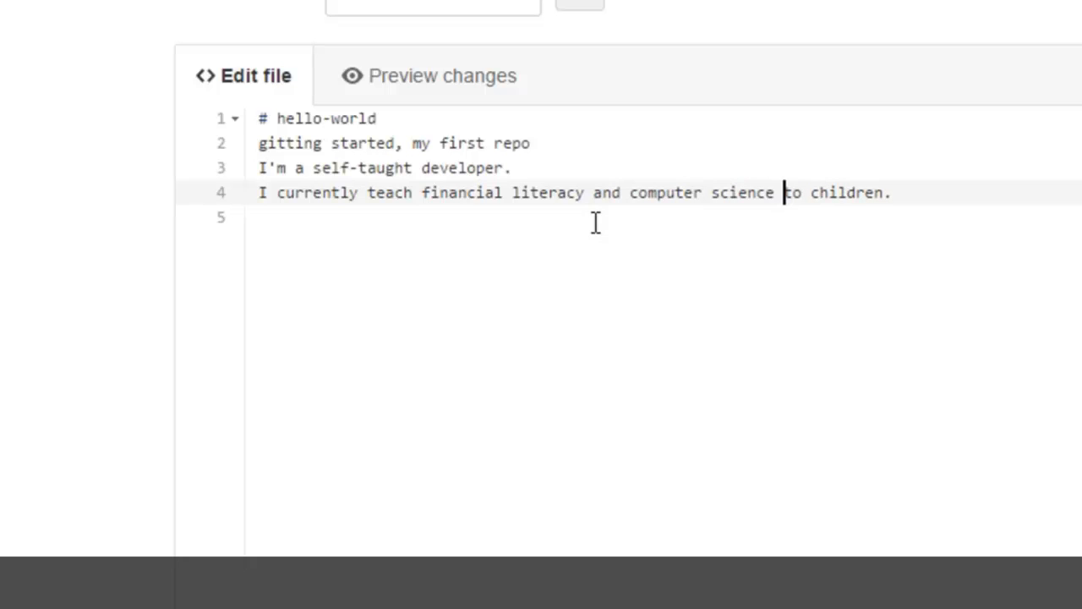
key(Return)
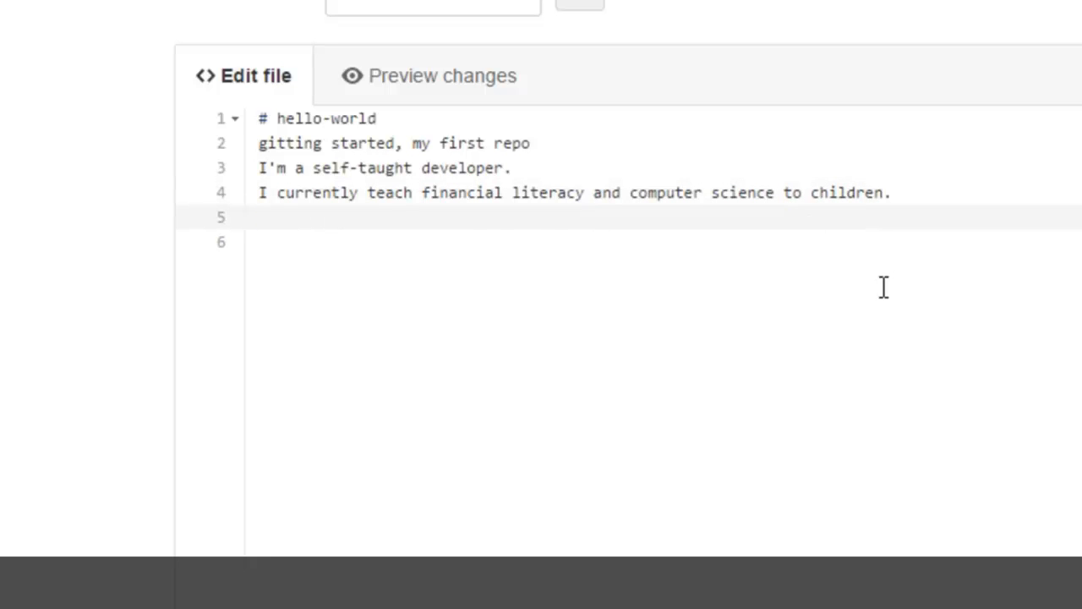
text(you may find me online @awefulBrown or @dapperAuteur)
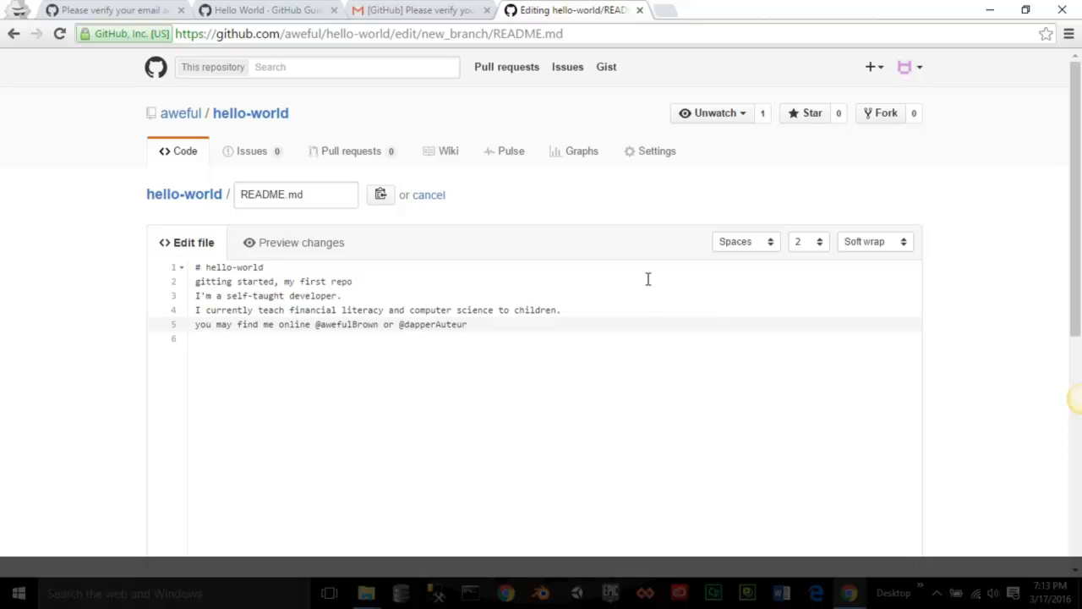
- Commit directly to new_branch with the summary 'My first changes' and a short description
scroll(944, 386, down, 5)
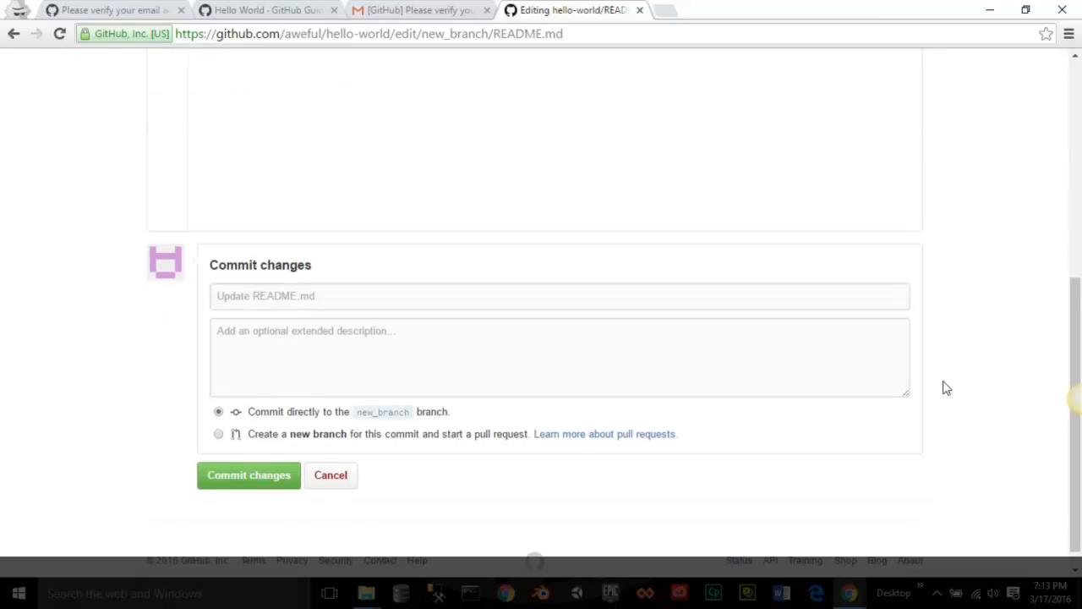
click(422, 304)
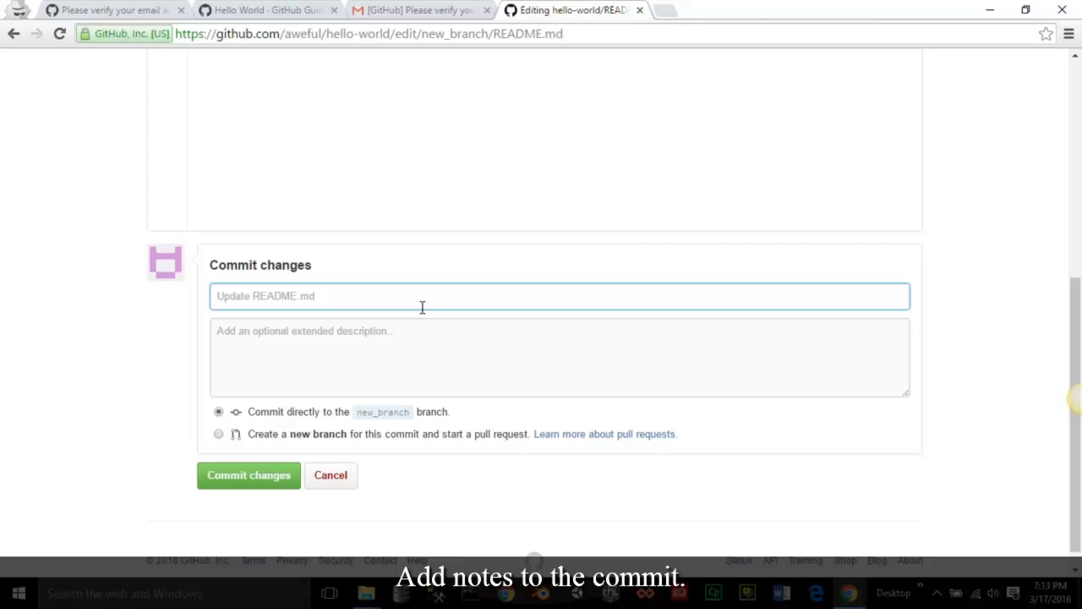
text(My first )
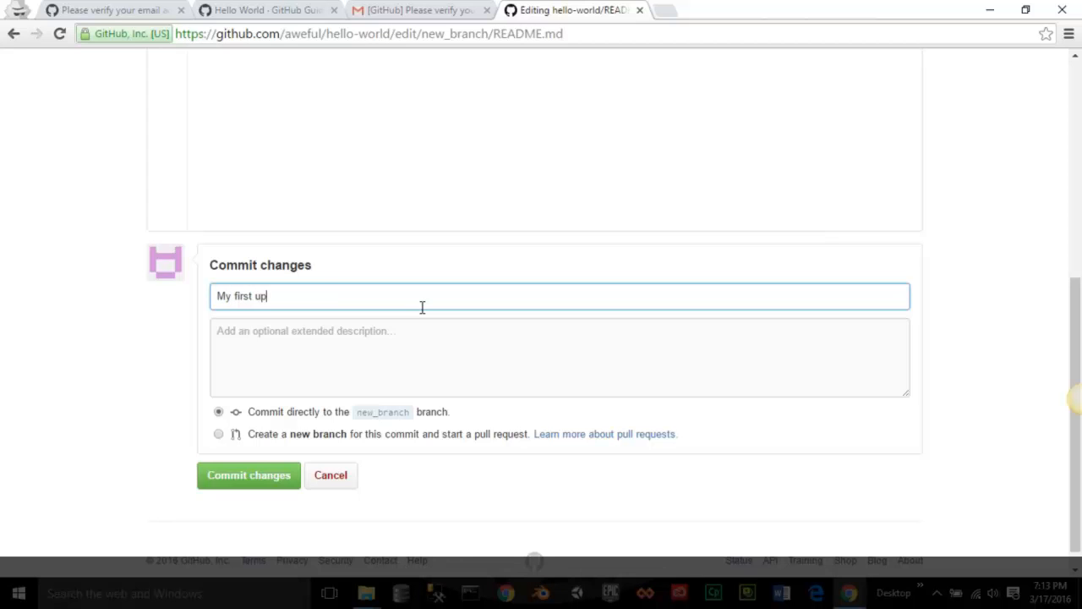
text(changes)
click(413, 327)
text(add a little about myself)
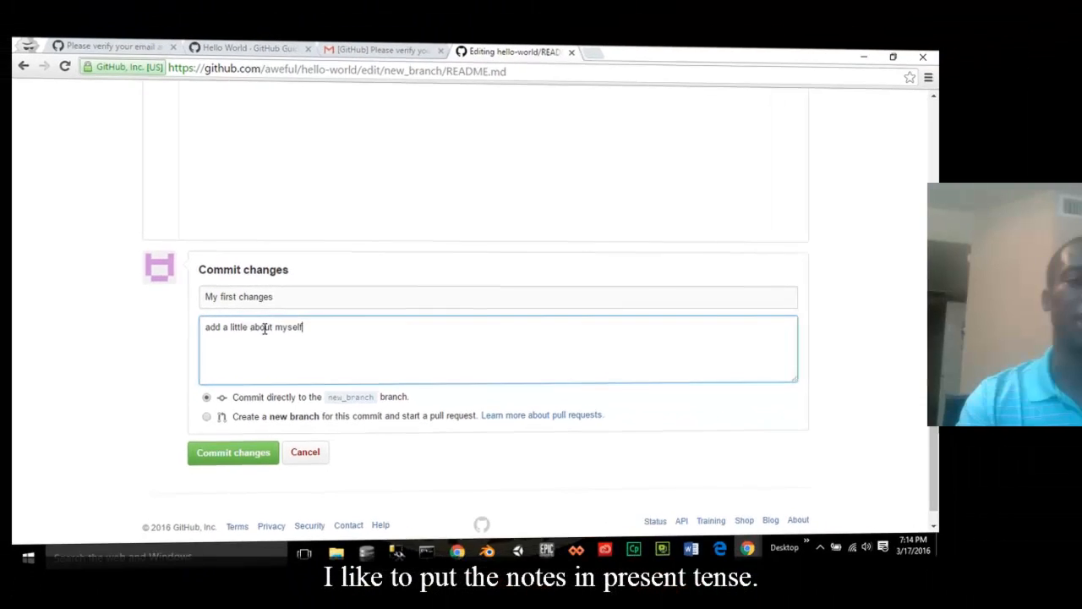
click(226, 441)
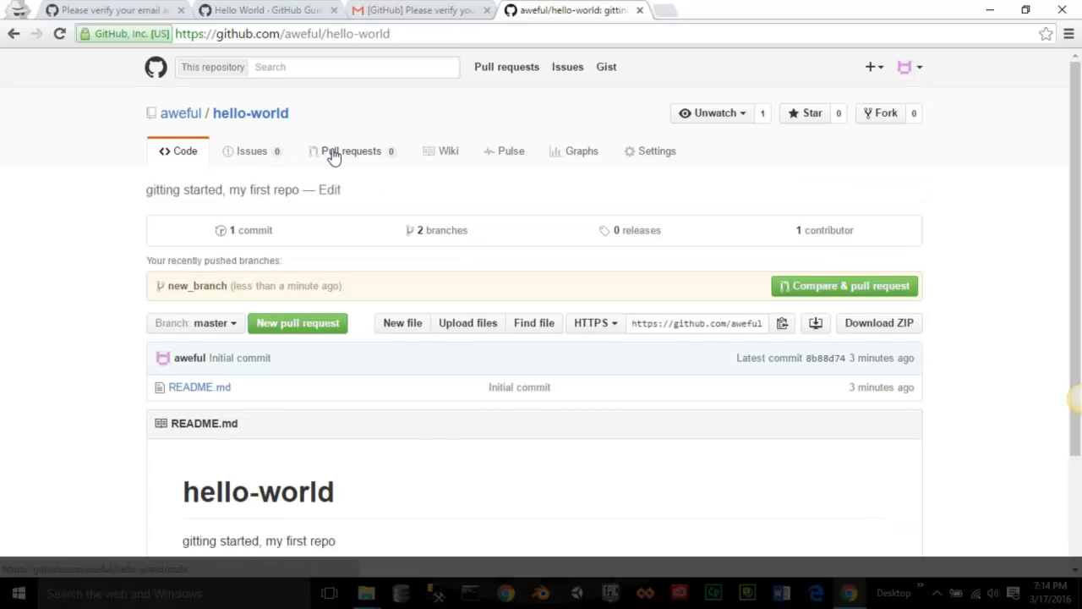
click(334, 154)
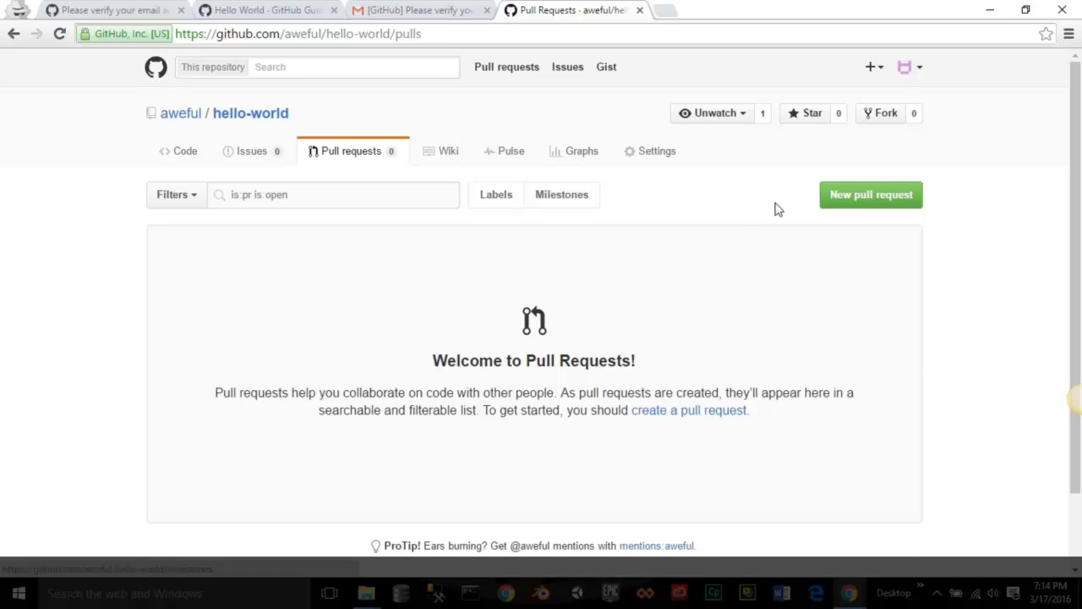
click(871, 199)
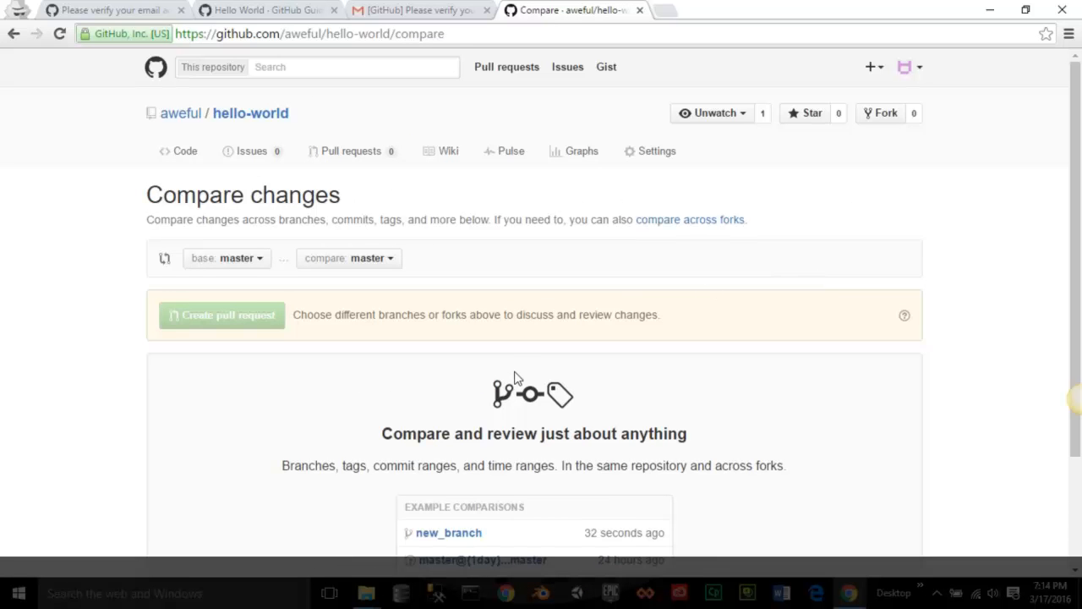
scroll(515, 372, down, 2)
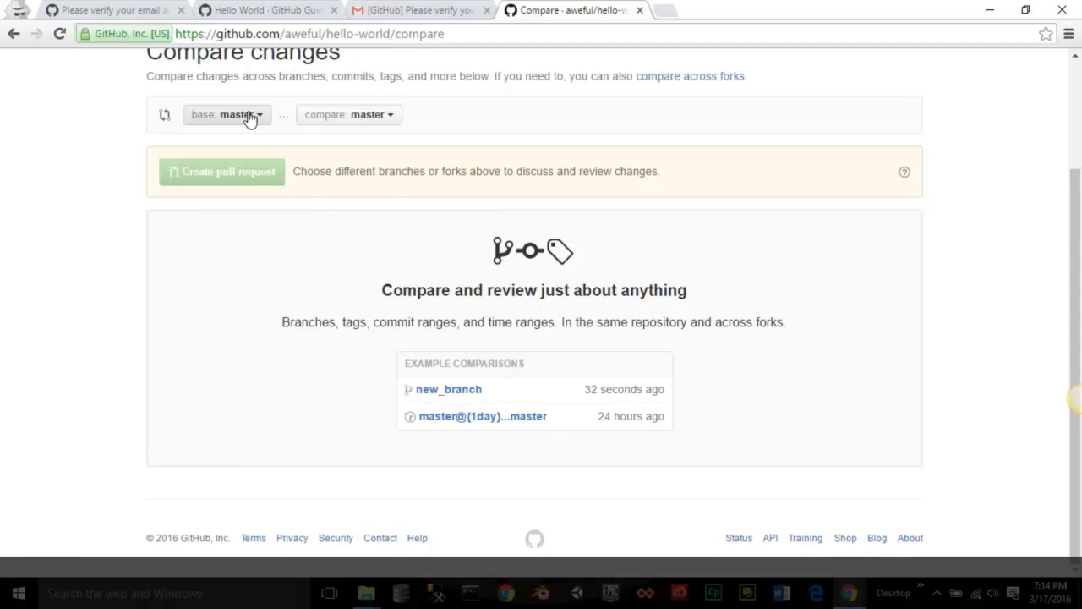
click(374, 115)
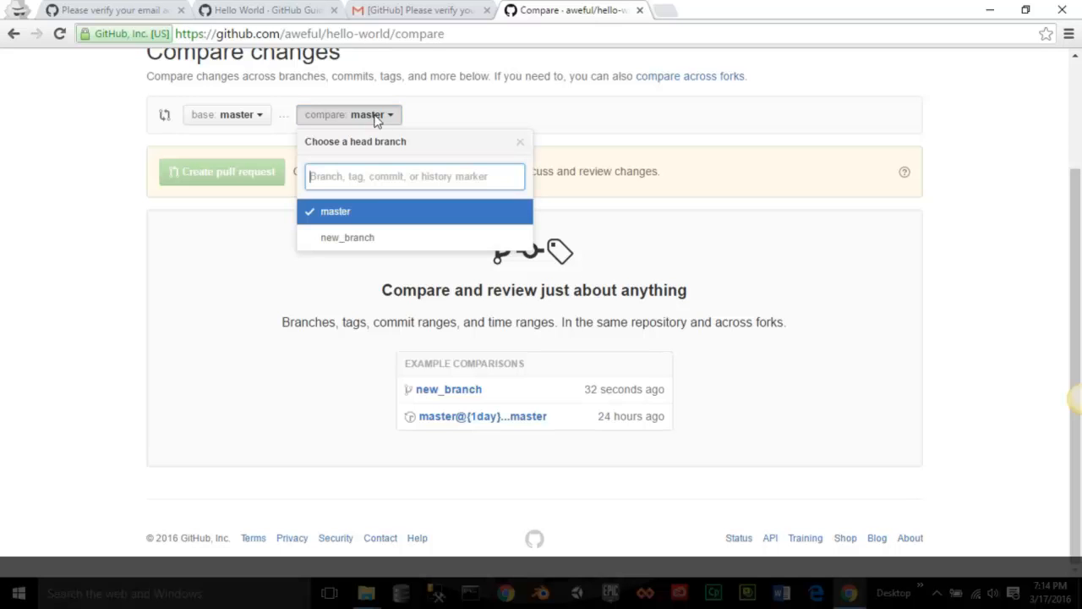
click(355, 237)
scroll(572, 391, down, 3)
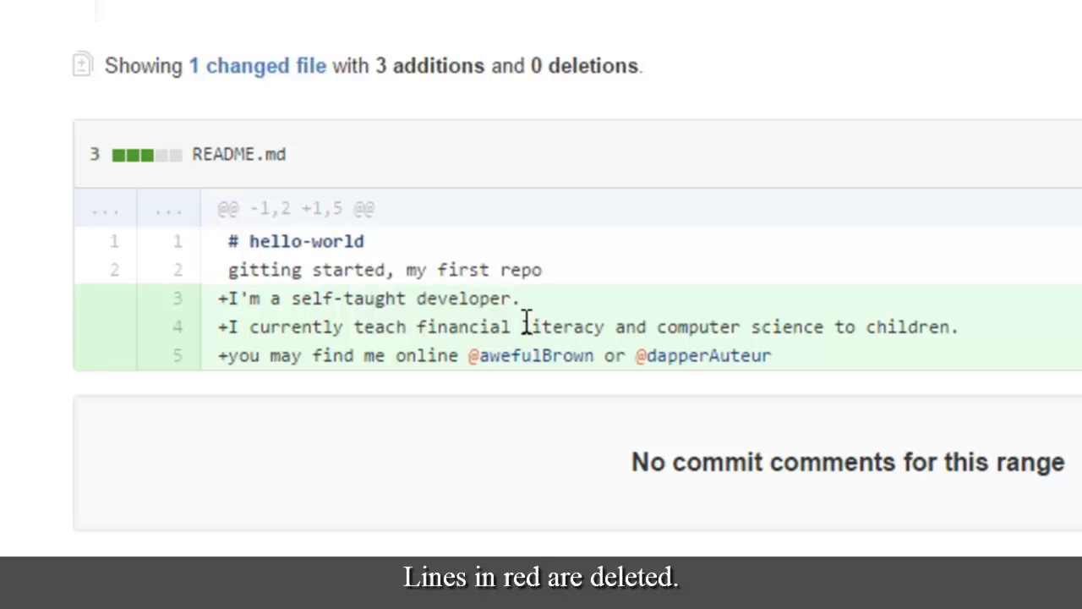
scroll(524, 321, up, 4)
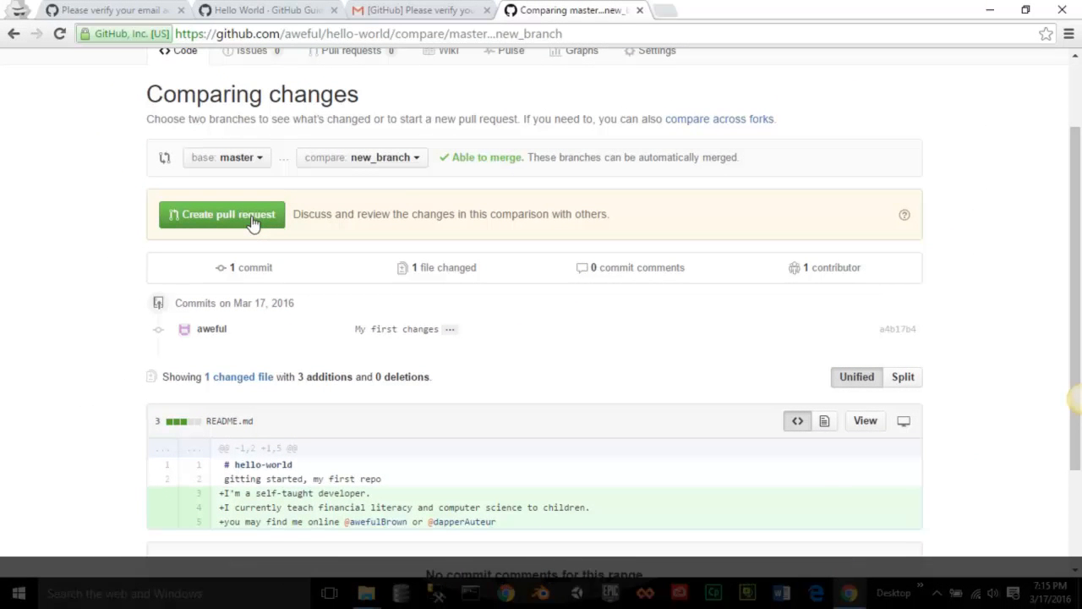
- Create pull request 'My first changes' merging new_branch into master, described 'add a little about myself'
click(253, 222)
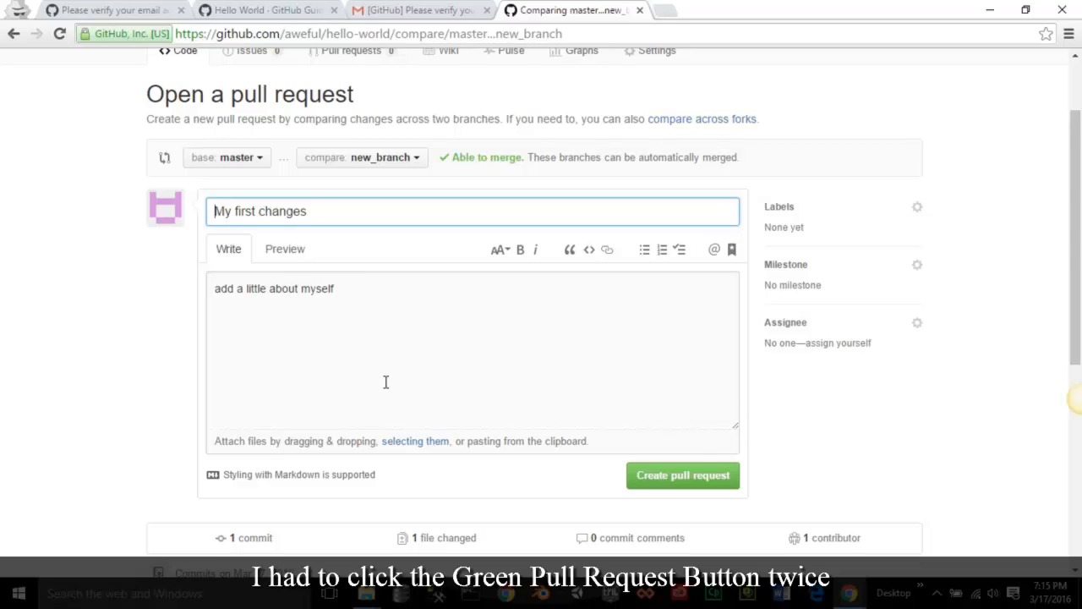
scroll(386, 382, down, 4)
scroll(386, 388, down, 2)
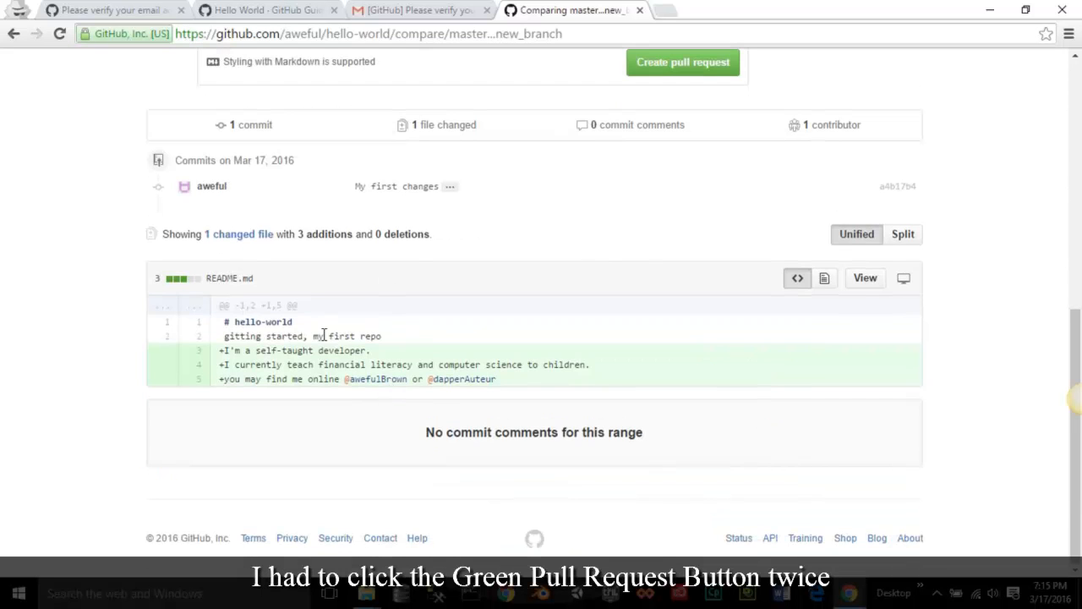
scroll(426, 363, up, 3)
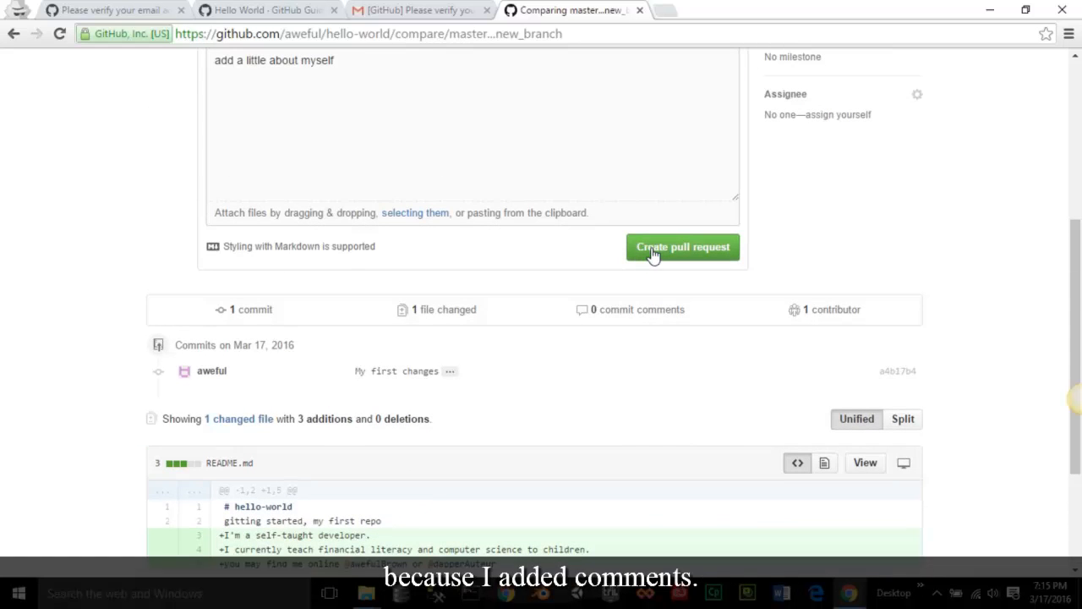
click(652, 253)
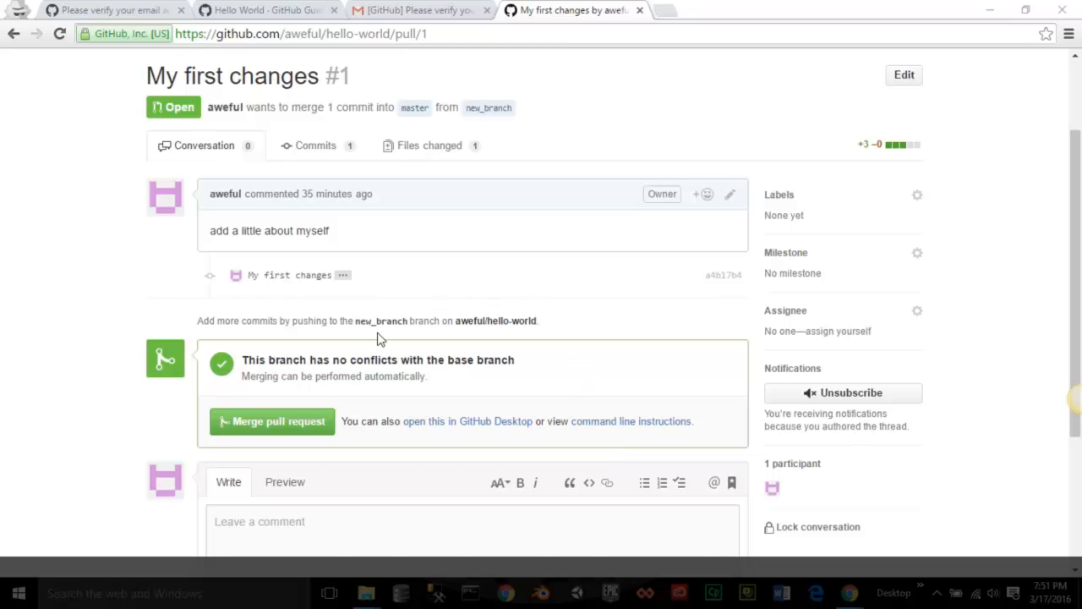
- Post the comment 'my first merge' on pull request #1, then confirm merging it into master
click(301, 426)
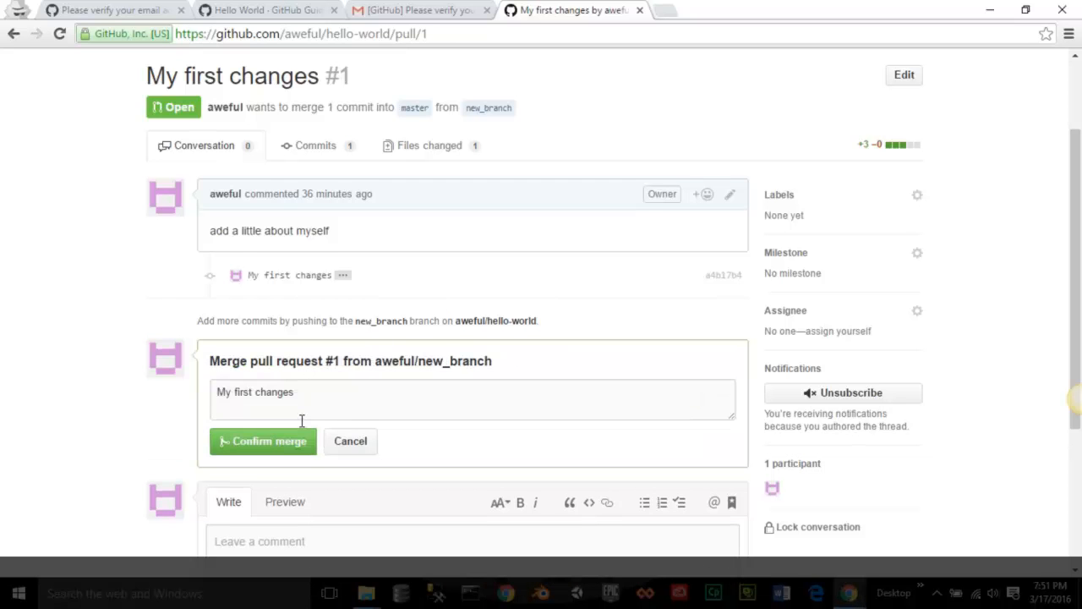
scroll(407, 402, down, 2)
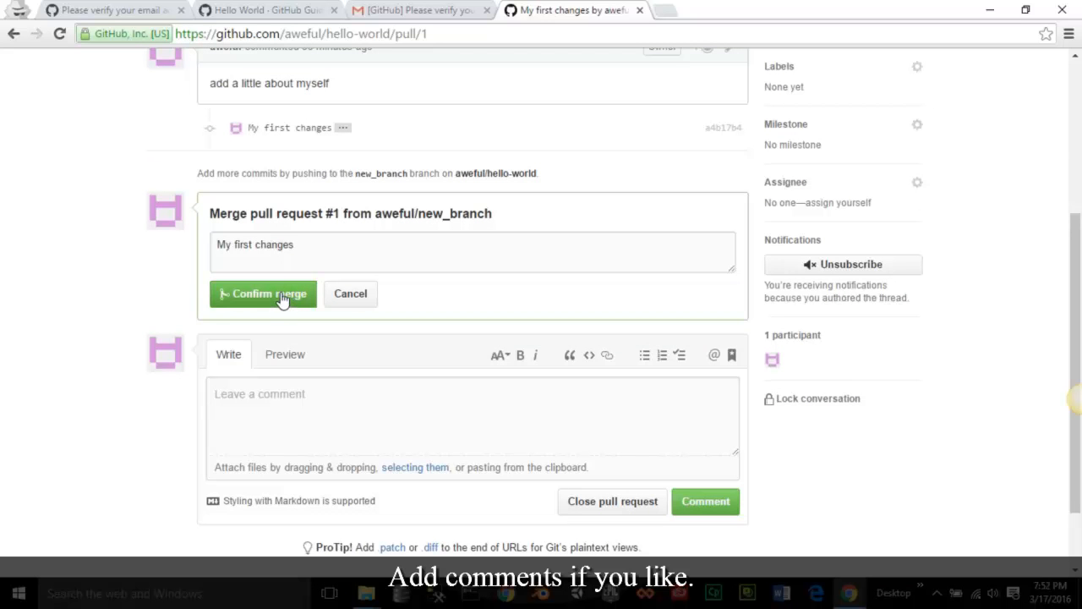
click(302, 407)
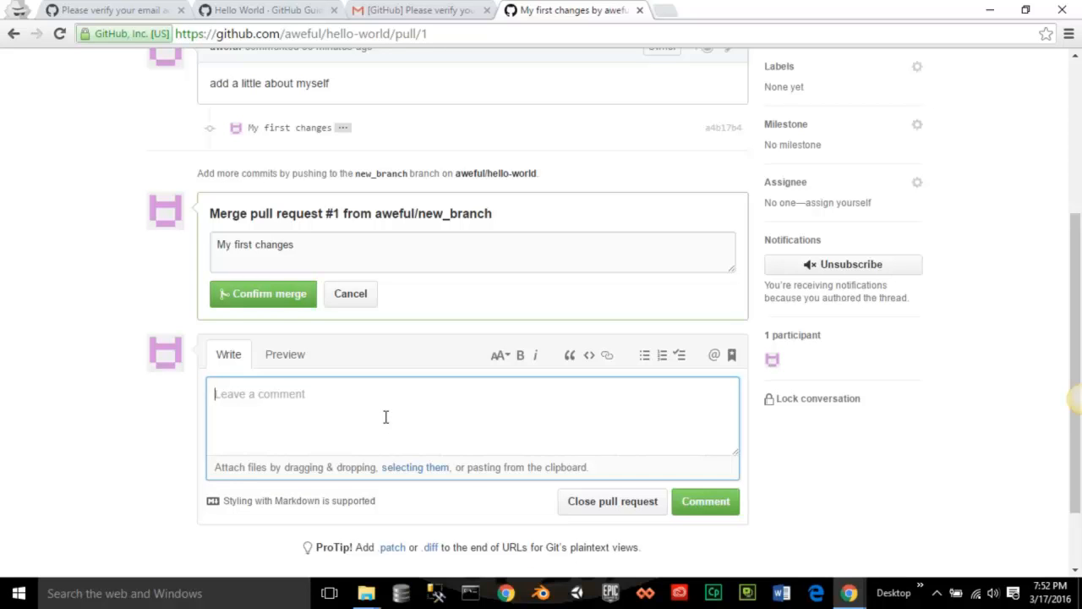
text(my)
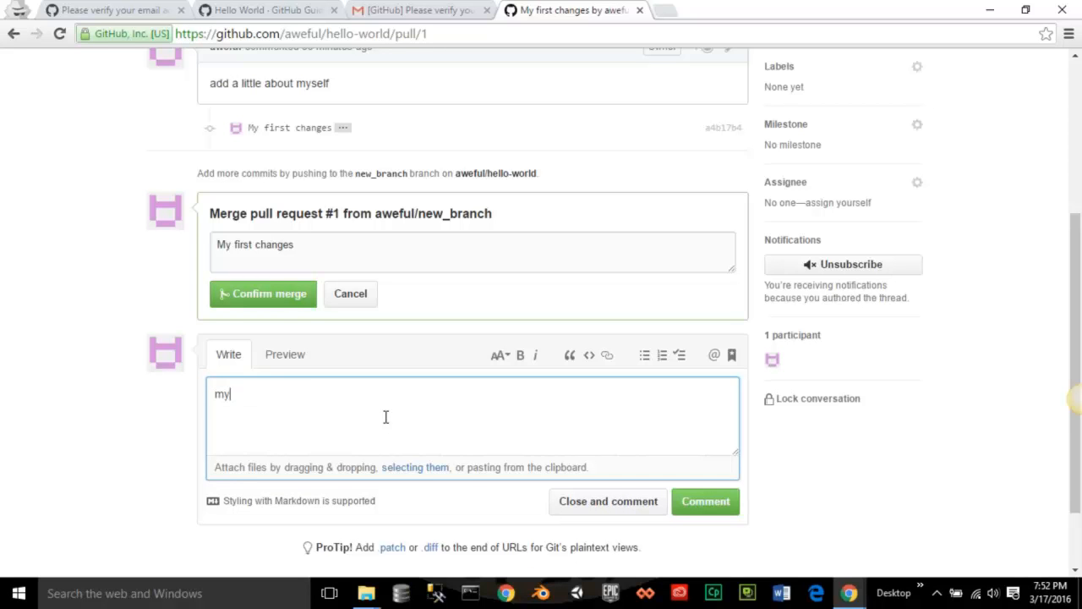
text( first meg)
click(705, 508)
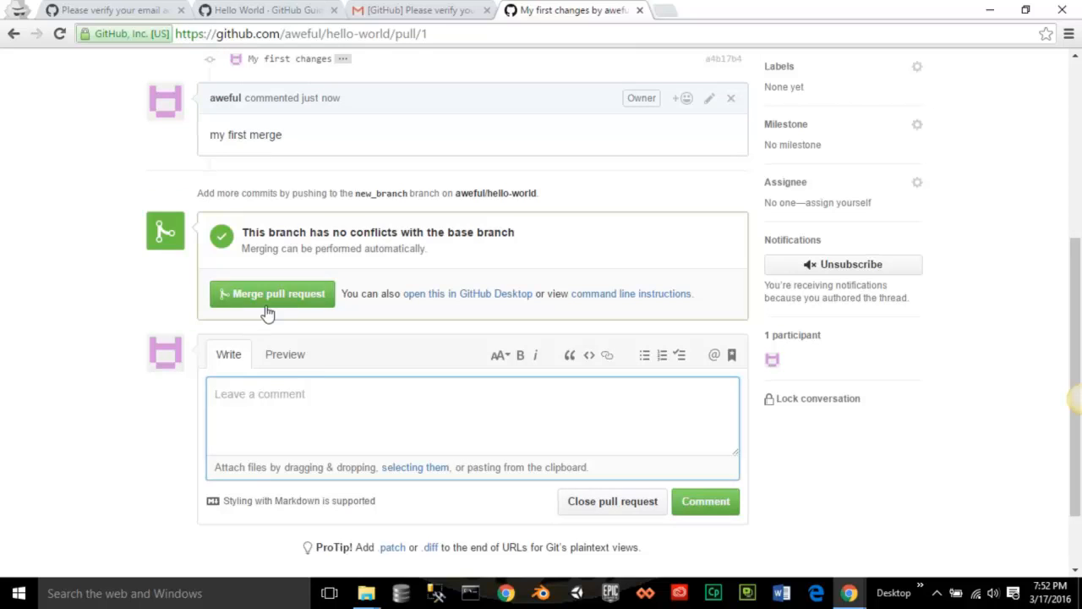
click(271, 304)
click(277, 316)
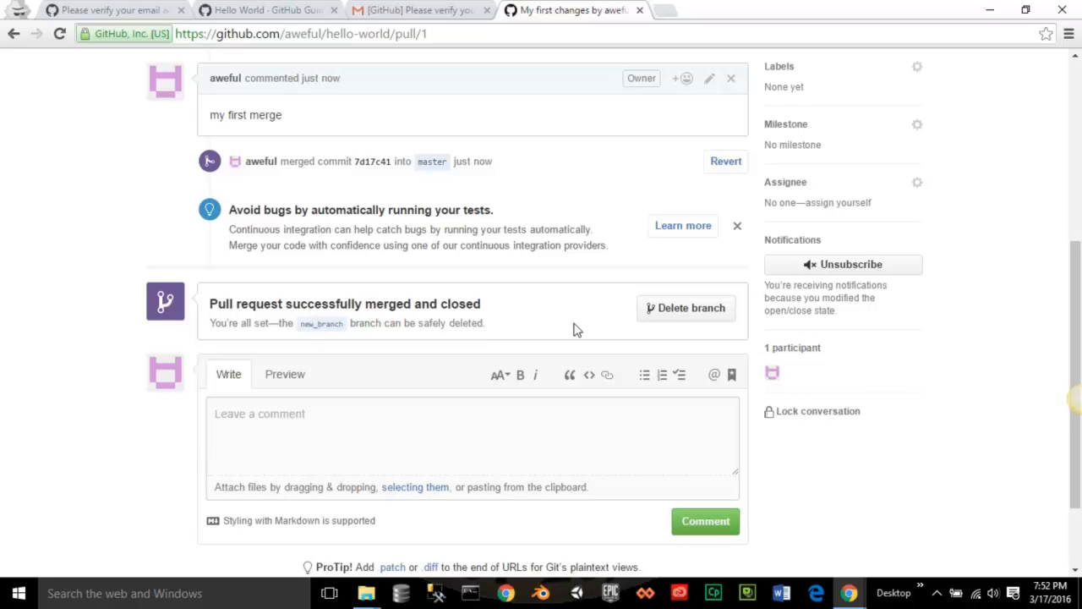
- Delete the merged new_branch from the closed pull request
click(680, 311)
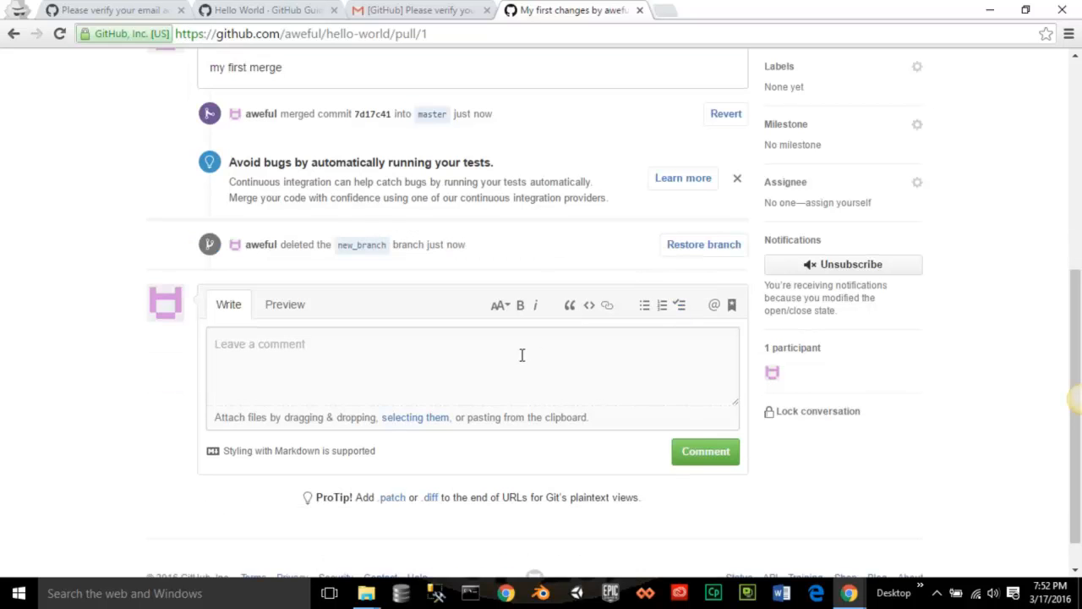
scroll(505, 366, up, 5)
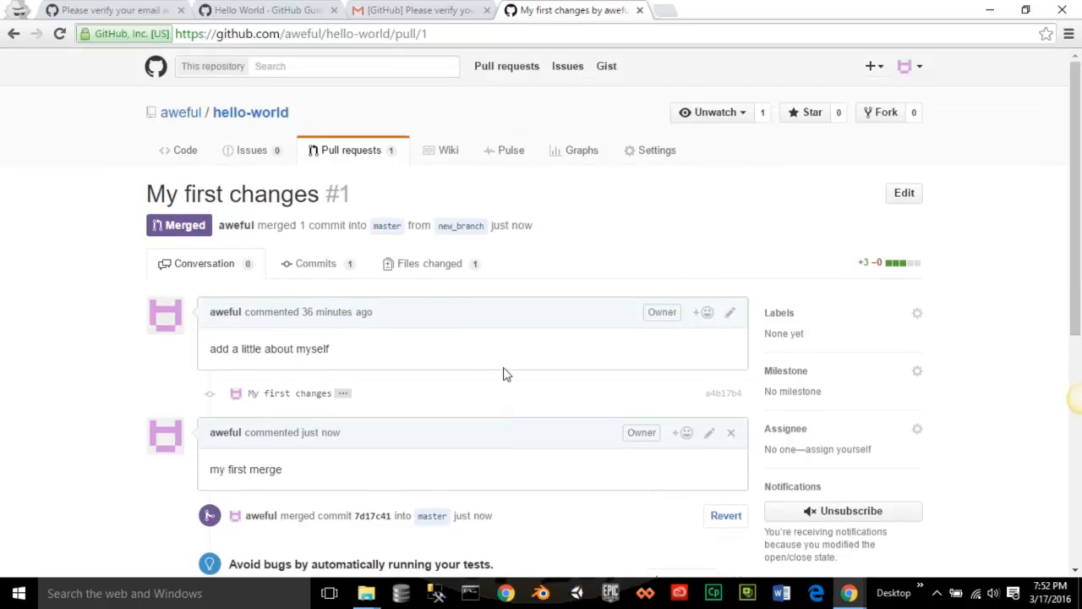
scroll(505, 374, down, 1)
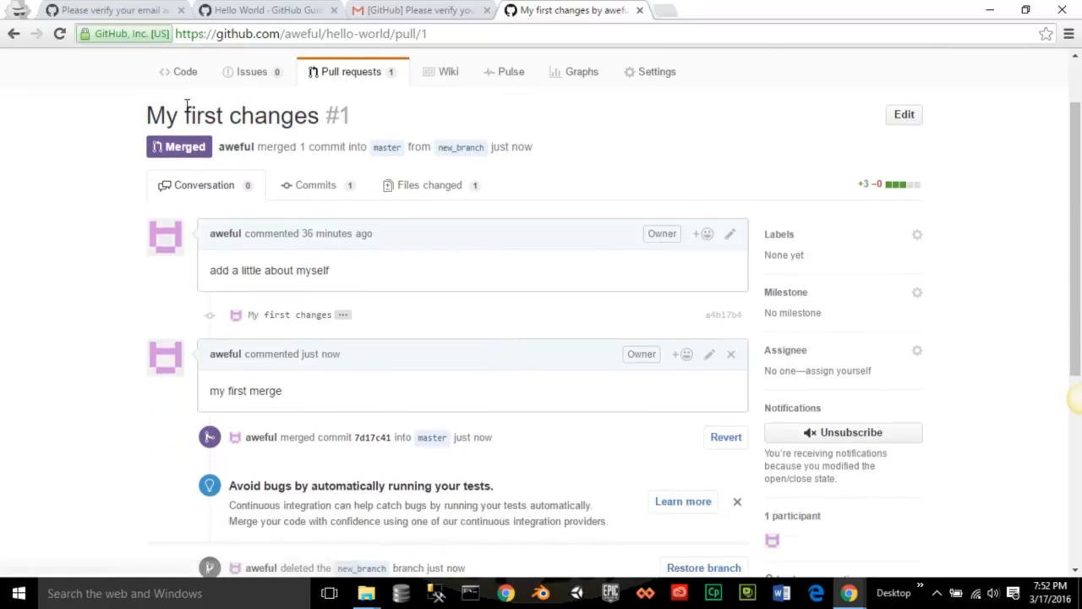
- Return to the hello-world repository page and confirm only the master branch remains
click(181, 81)
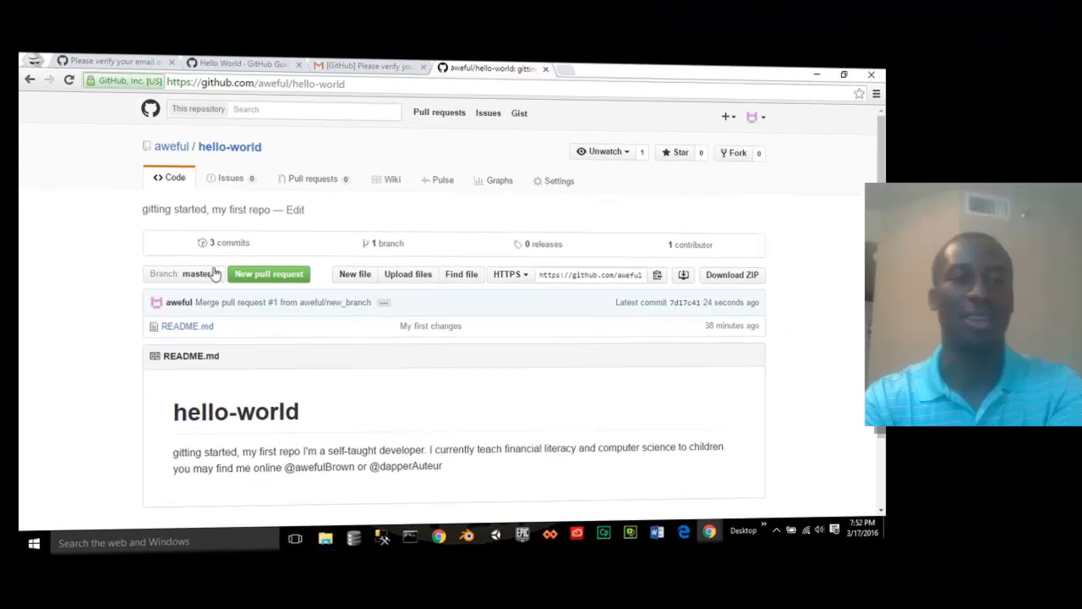
click(241, 263)
click(212, 276)
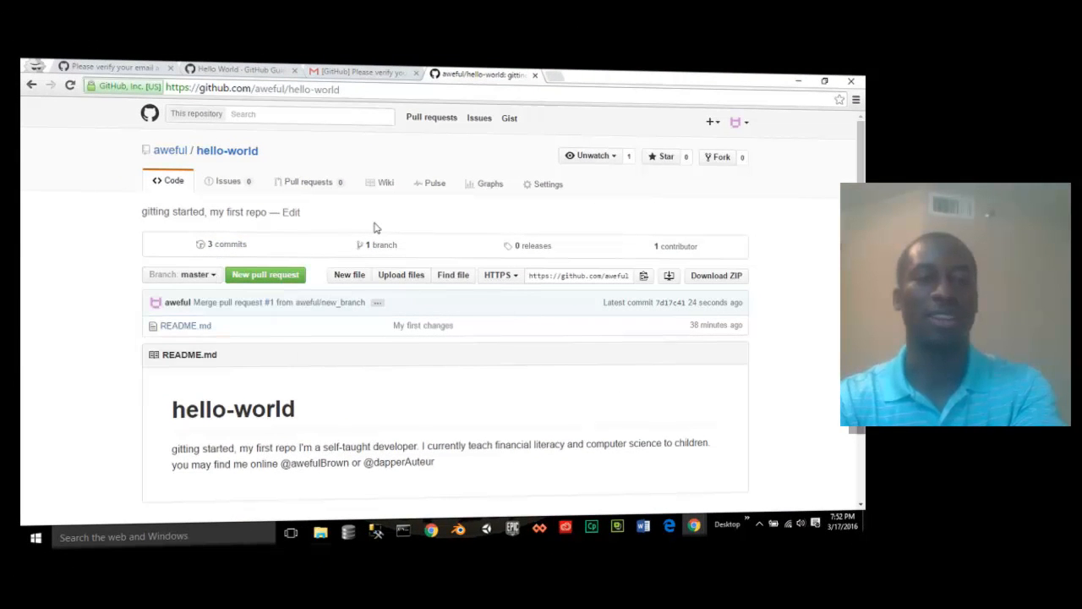
- On the Hello World guide tab, scroll down through every tutorial step to Celebrate, then back up
key(ctrl+2)
scroll(315, 201, up, 5)
scroll(315, 200, up, 15)
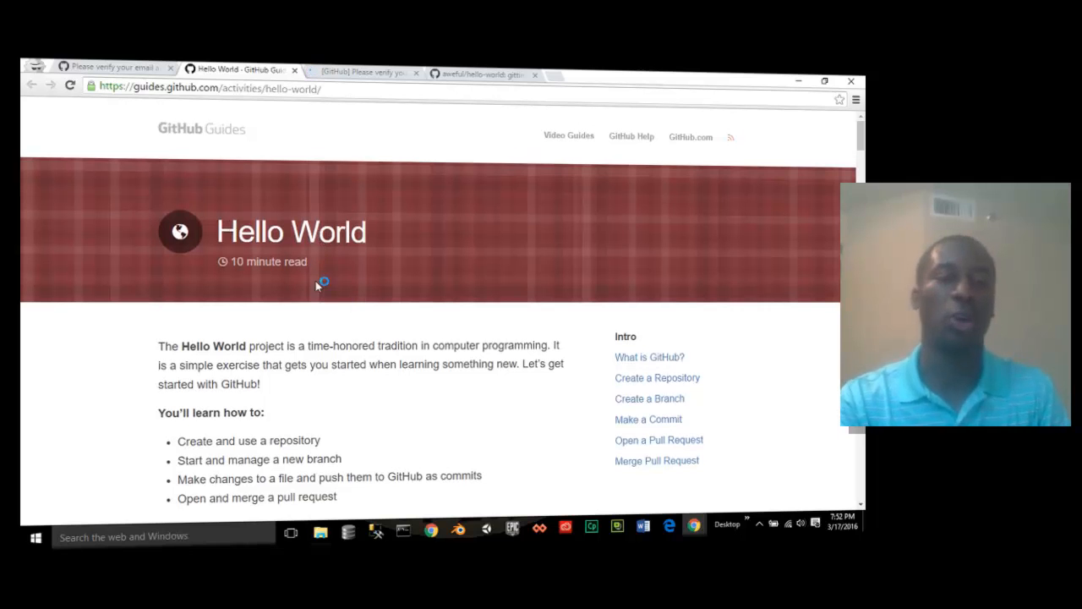
scroll(367, 379, down, 3)
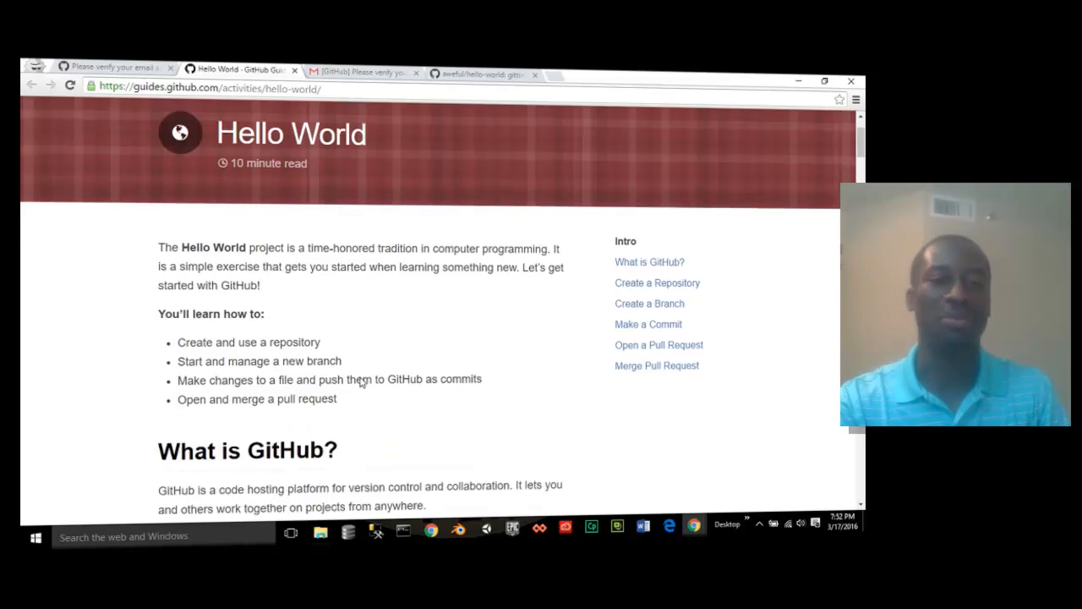
scroll(361, 383, down, 3)
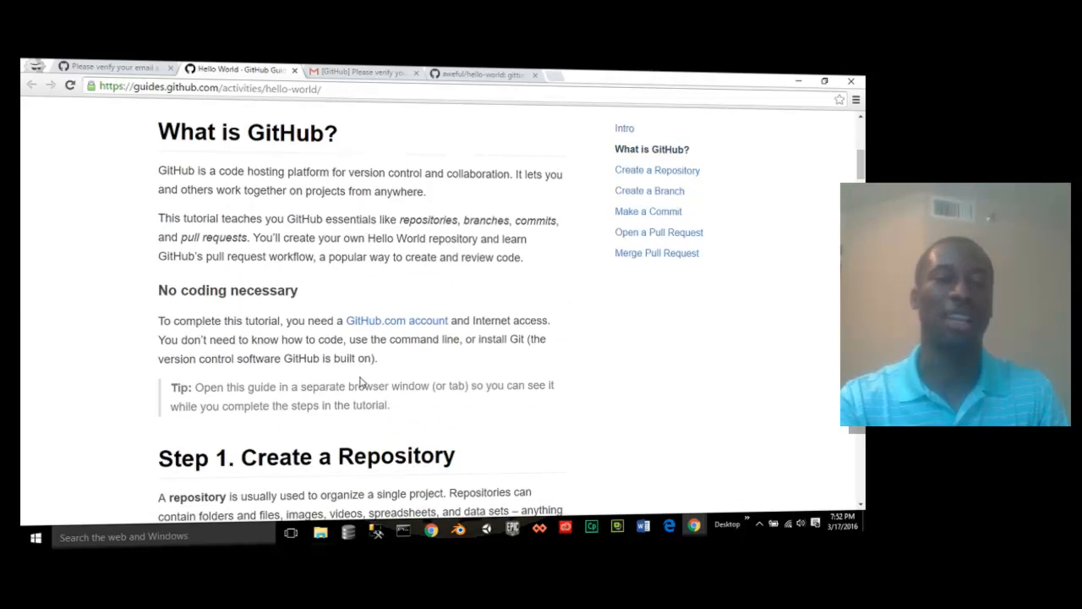
scroll(361, 382, down, 4)
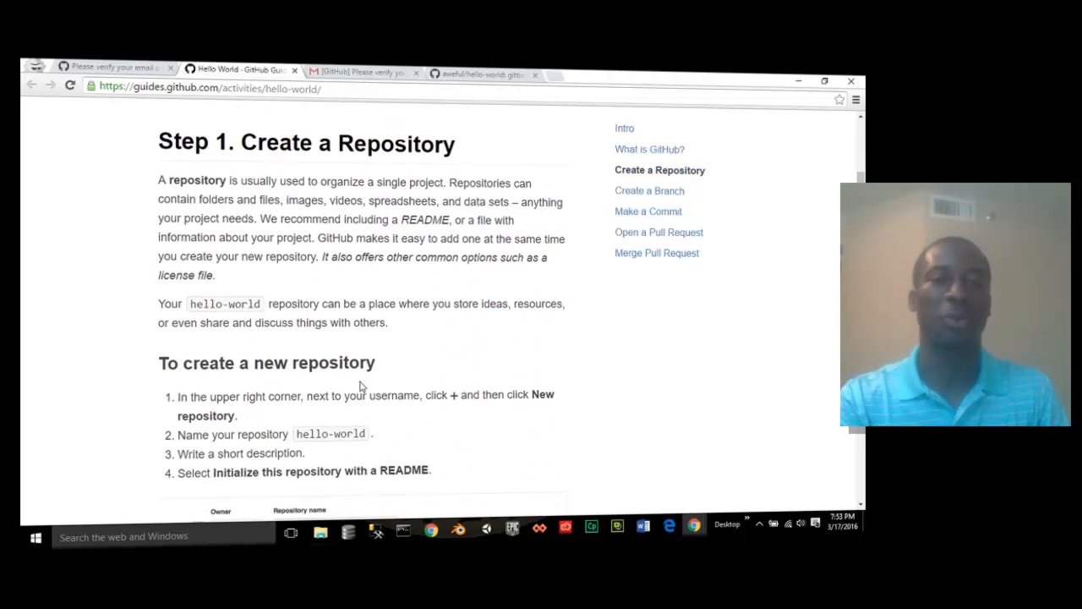
scroll(360, 386, down, 7)
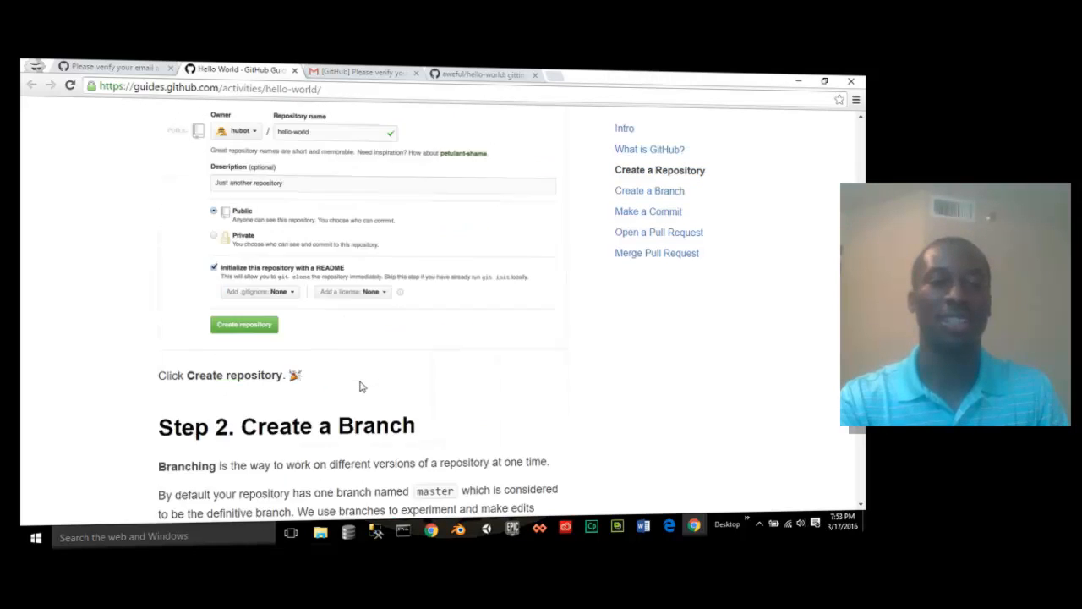
scroll(361, 386, down, 1)
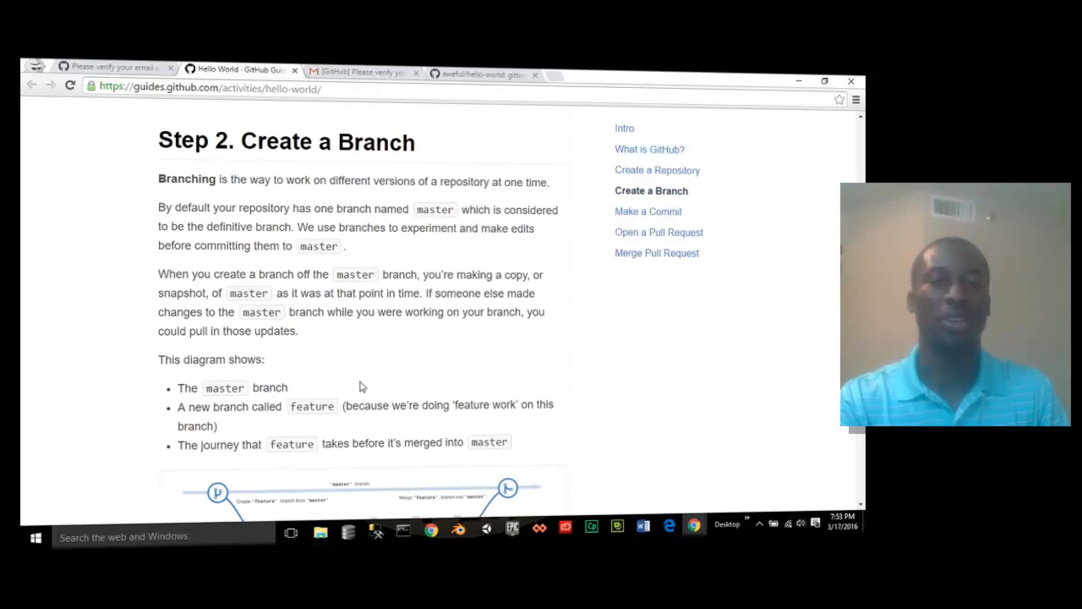
scroll(359, 386, down, 6)
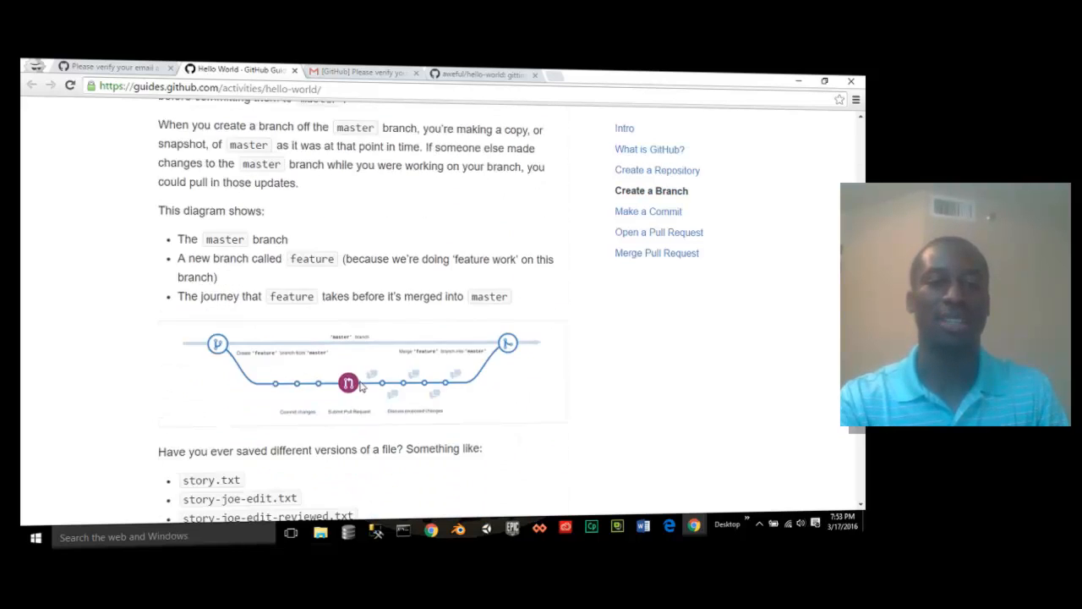
scroll(360, 387, down, 5)
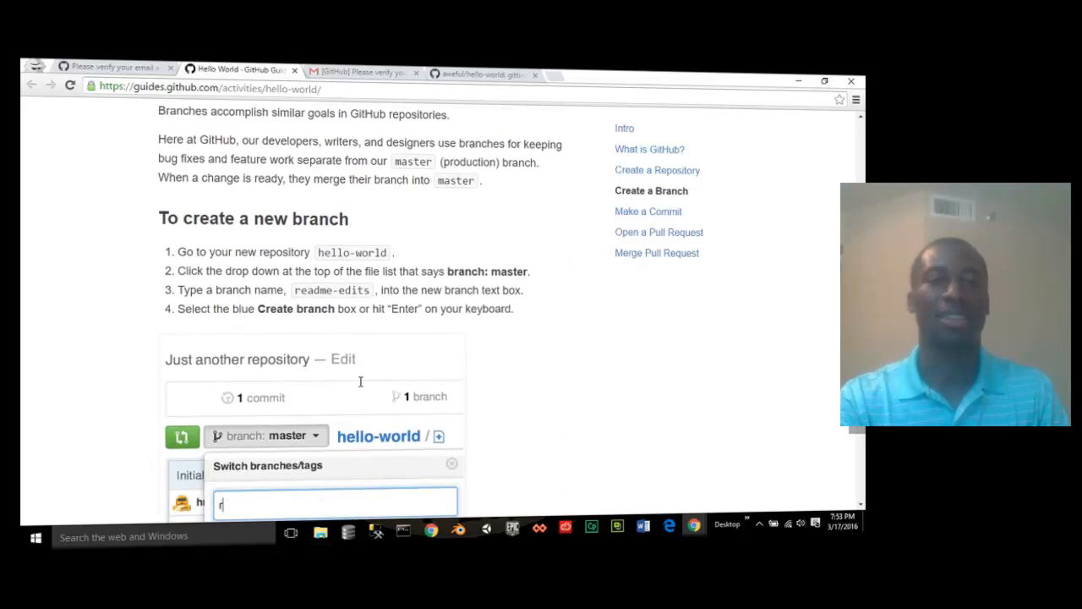
scroll(360, 386, down, 6)
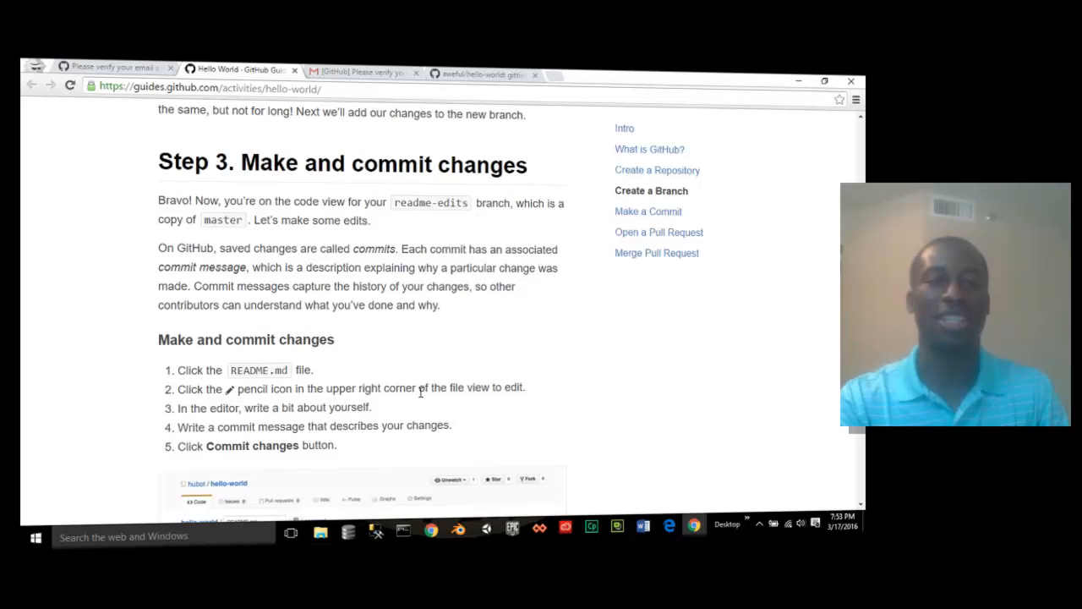
scroll(420, 391, down, 12)
scroll(420, 392, down, 1)
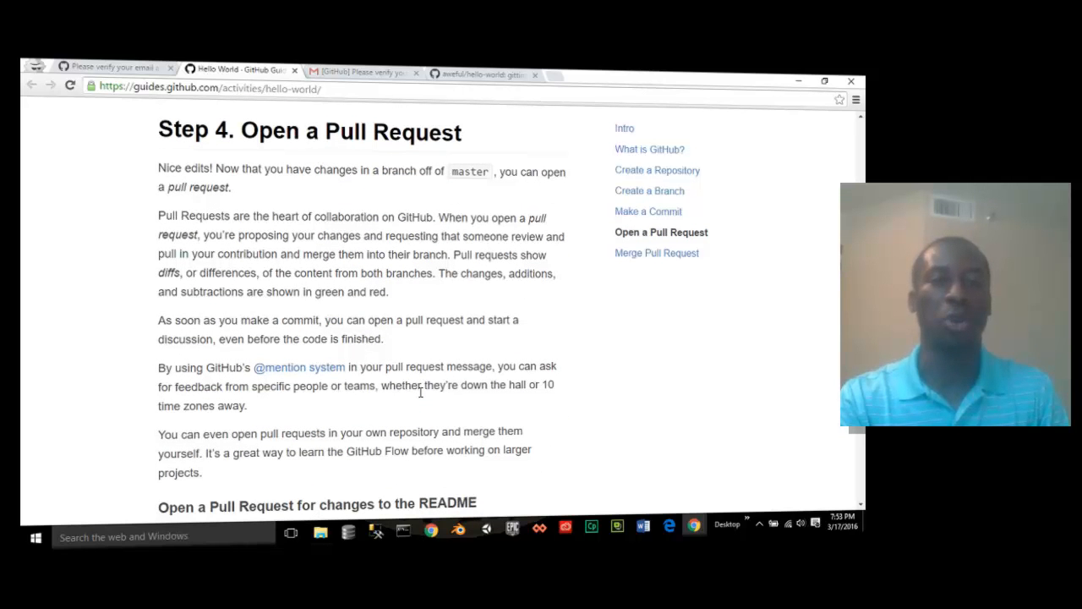
scroll(420, 392, down, 10)
scroll(420, 397, down, 12)
scroll(420, 396, down, 5)
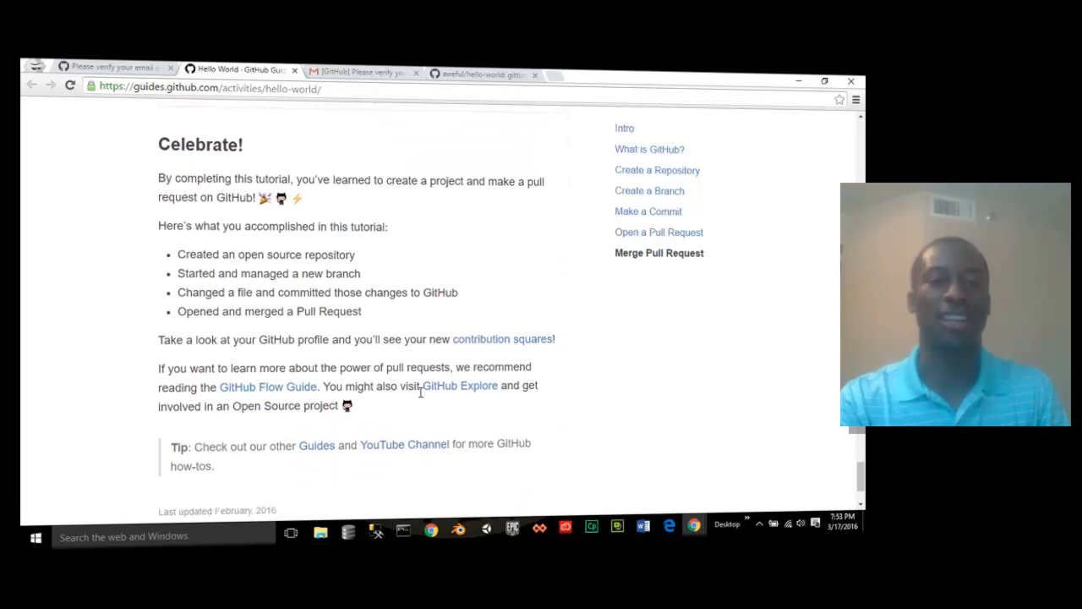
scroll(420, 391, down, 3)
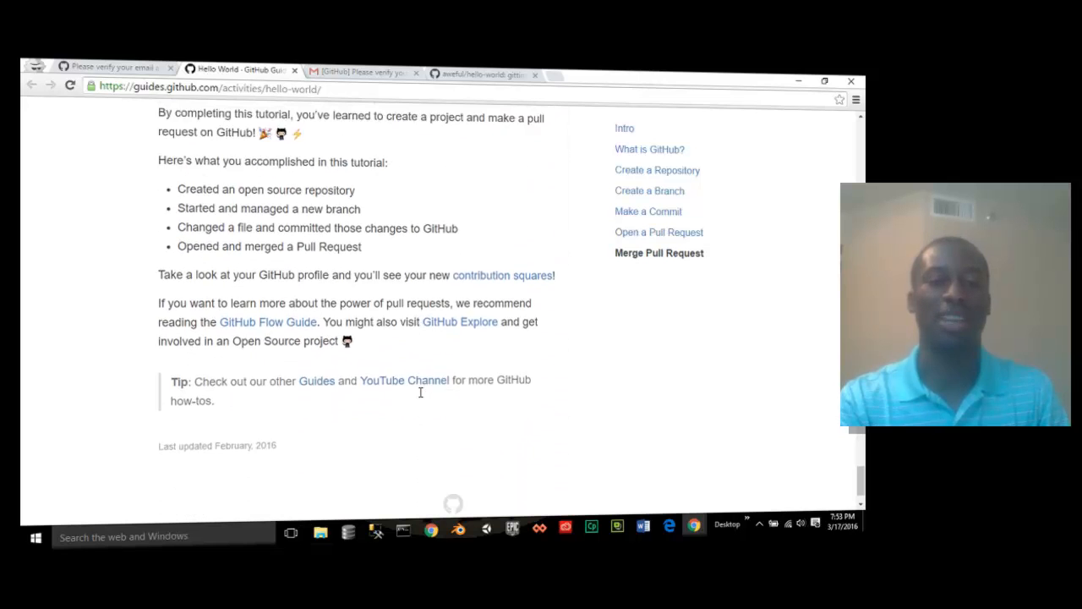
scroll(420, 396, up, 18)
scroll(420, 397, up, 20)
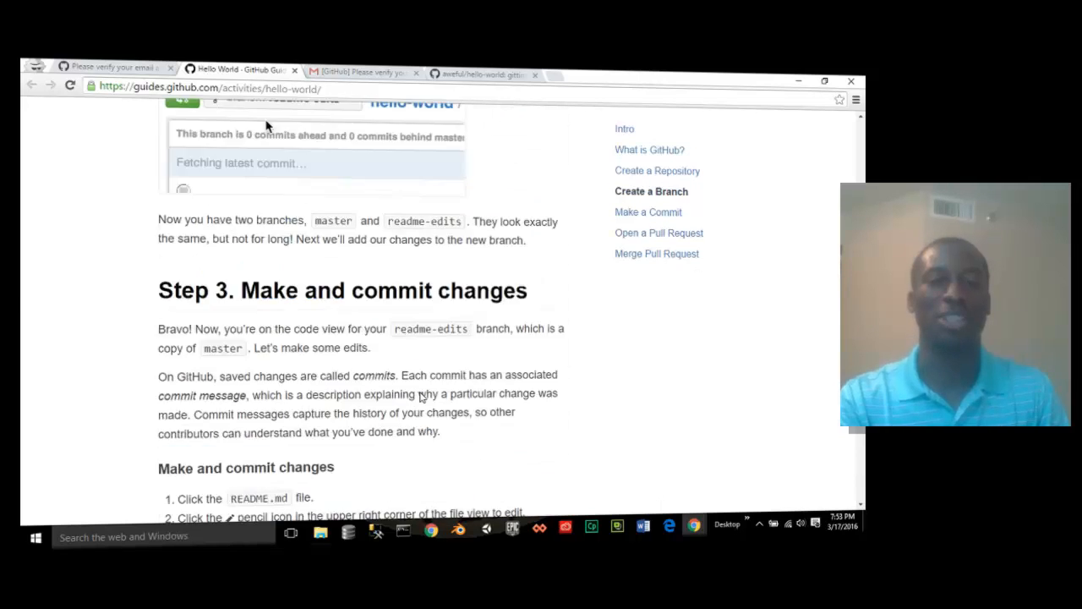